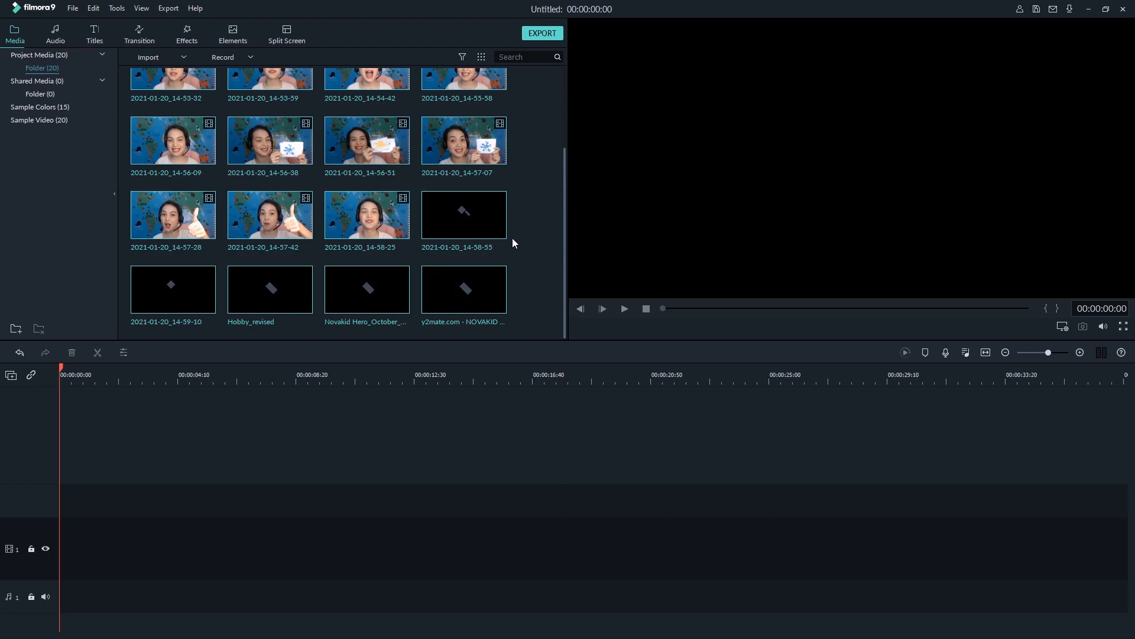
# Place clip 2021-01-20_14-49-17 at the start of video track 1, matching the project settings to the media, and detach its audio
pyautogui.scroll(3, 513, 238)
pyautogui.moveTo(173, 104); pyautogui.dragTo(9, 556)
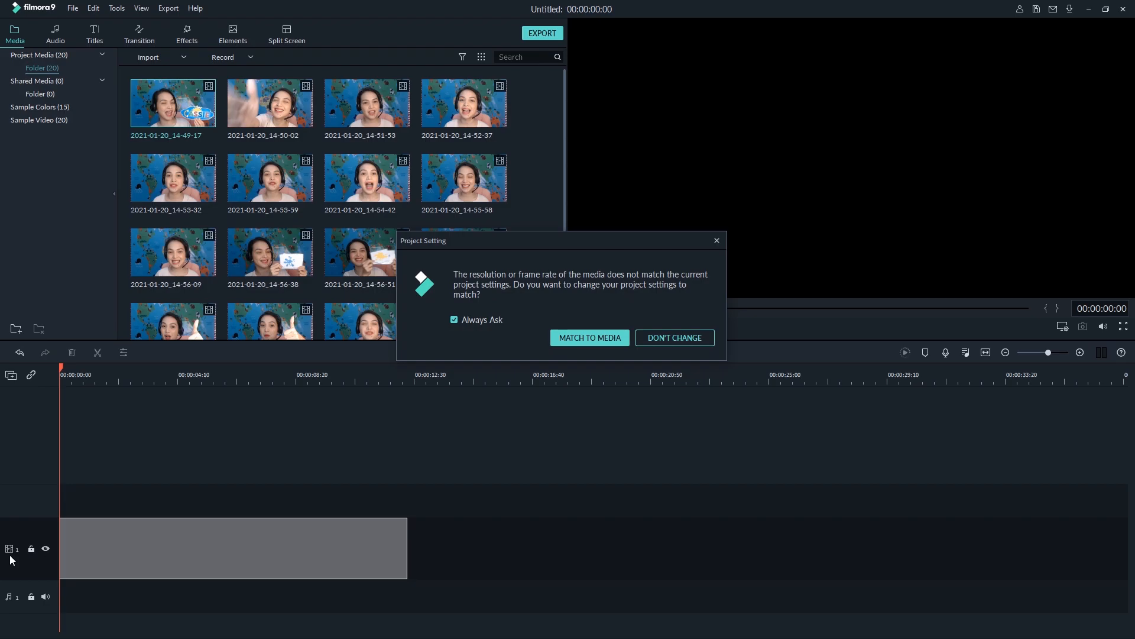
pyautogui.press('Return')
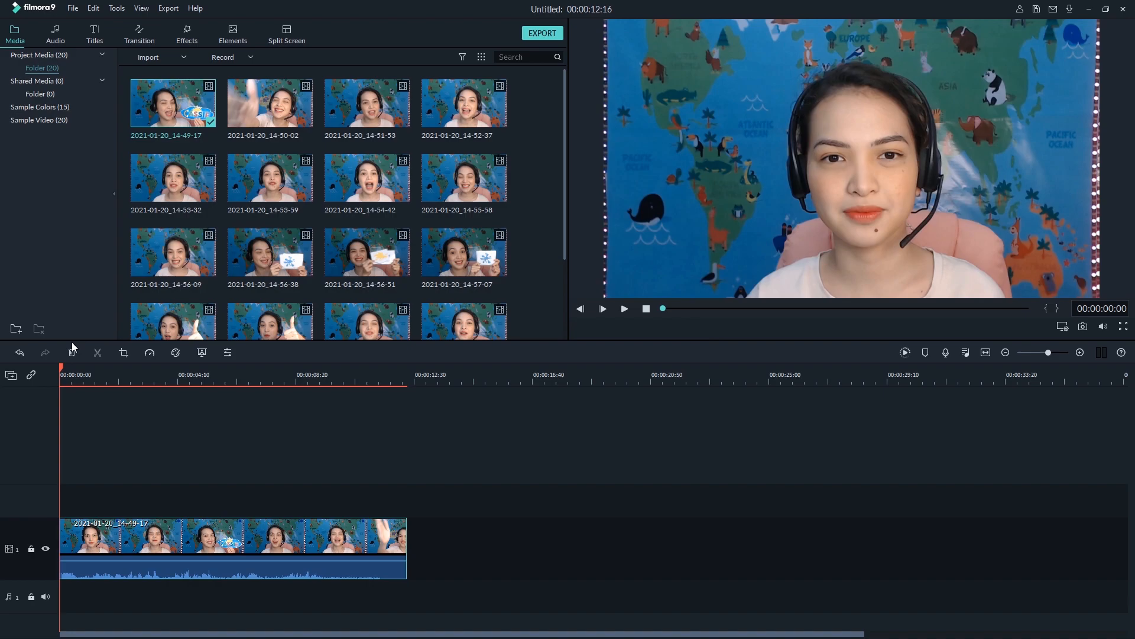
pyautogui.press('space')
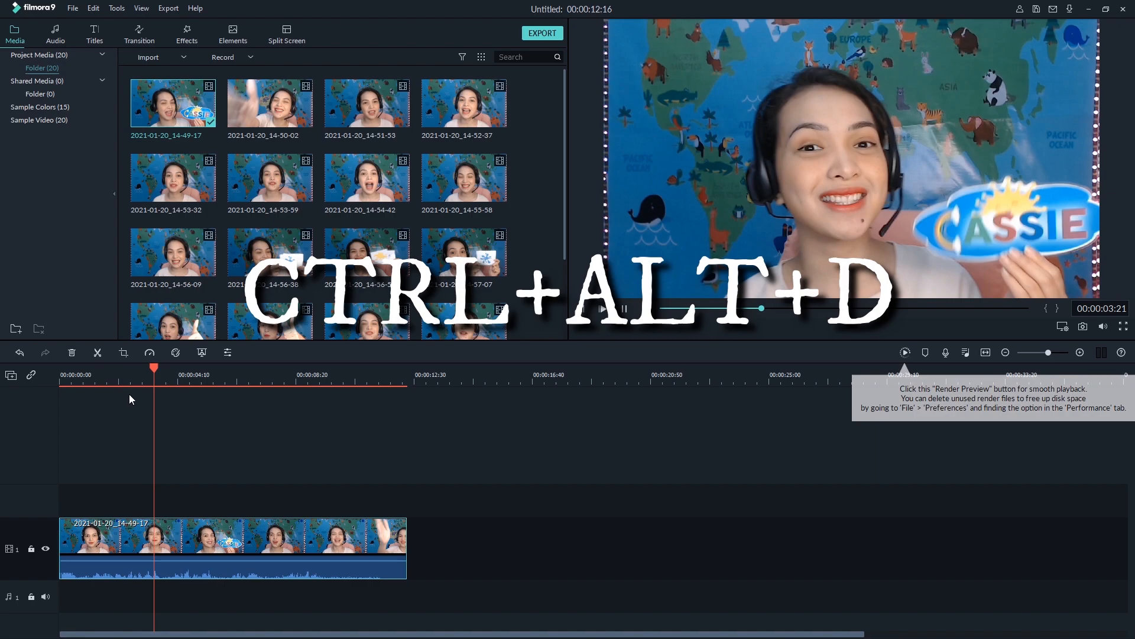
pyautogui.hotkey('ctrl', 'alt', 'd')
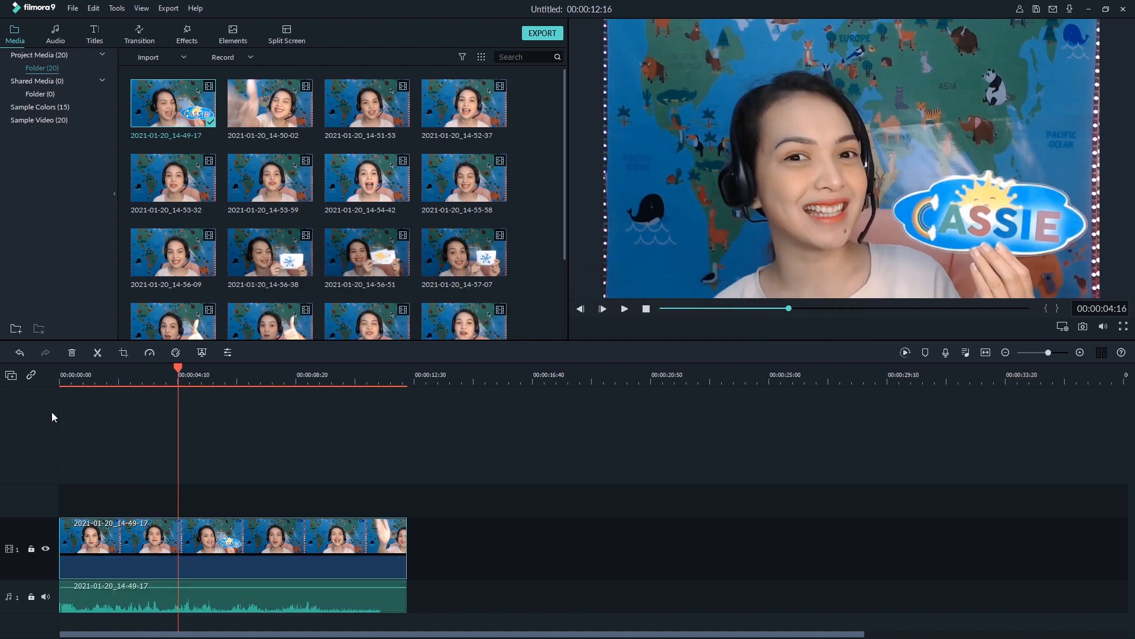
# Split the video clip 2021-01-20_14-49-17 at 00:00:00:28 and delete the short opening part
pyautogui.click(62, 372)
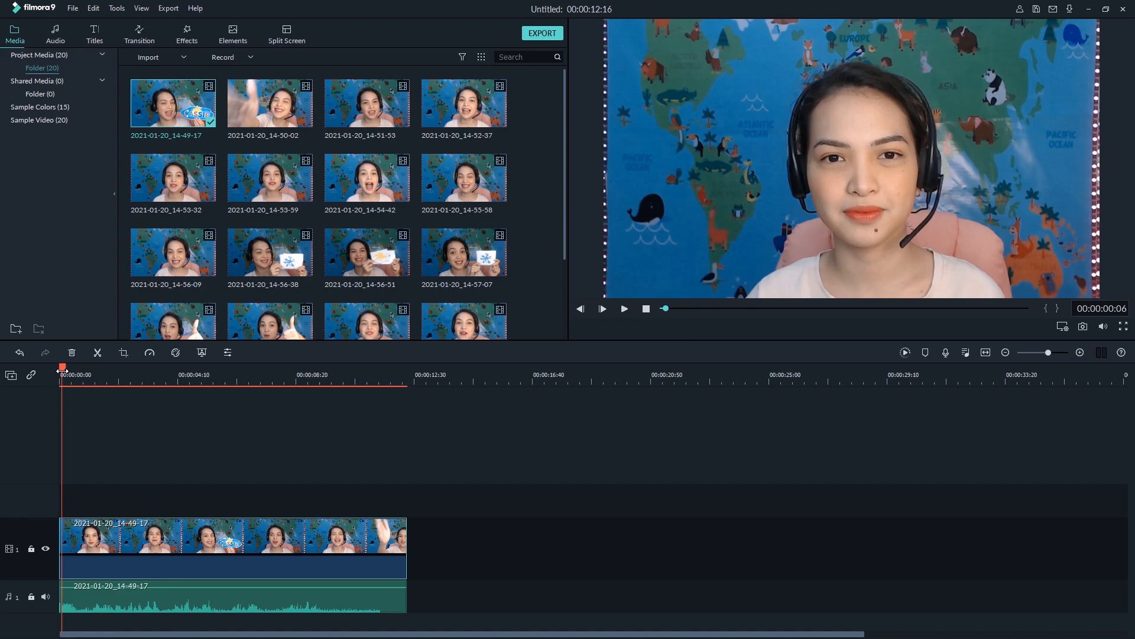
pyautogui.moveTo(62, 371); pyautogui.dragTo(80, 374)
pyautogui.click(72, 375)
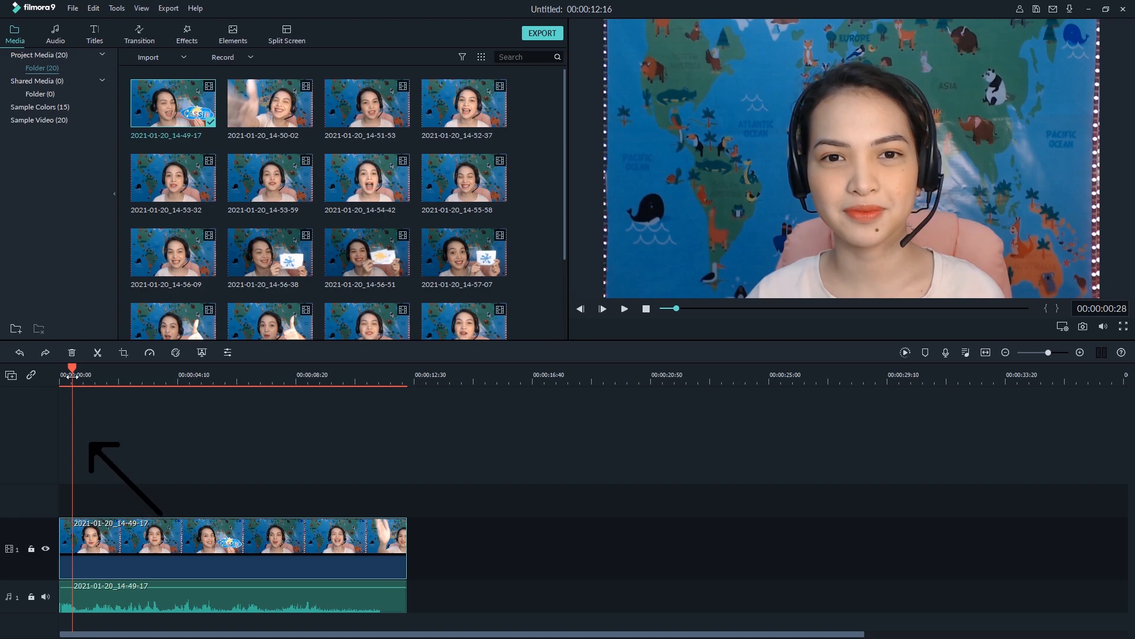
pyautogui.rightClick(73, 545)
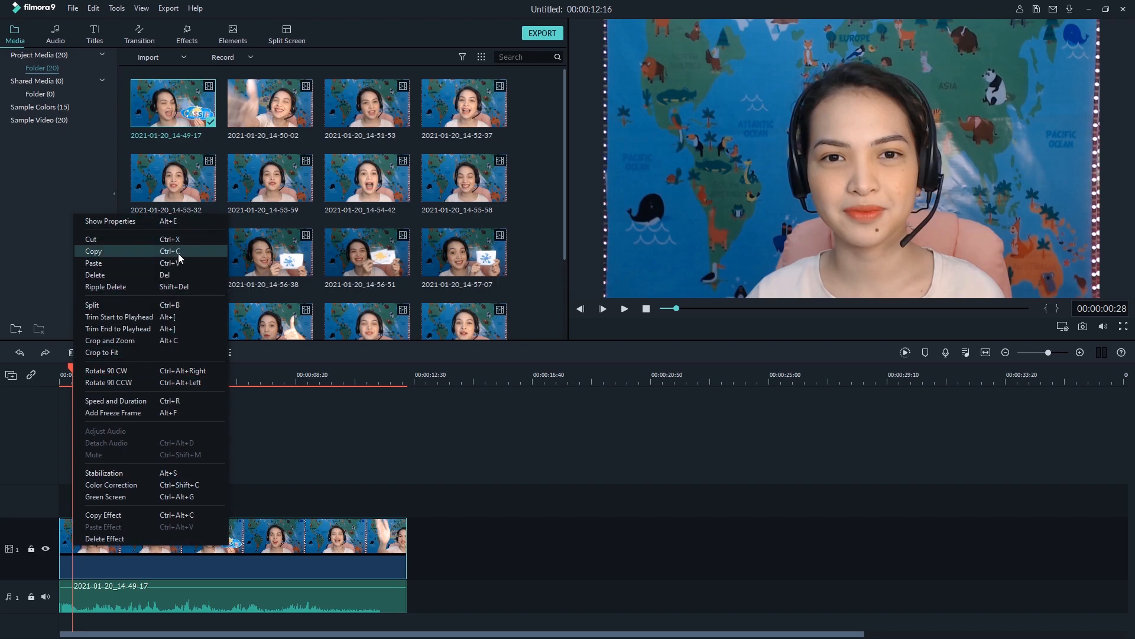
pyautogui.click(176, 304)
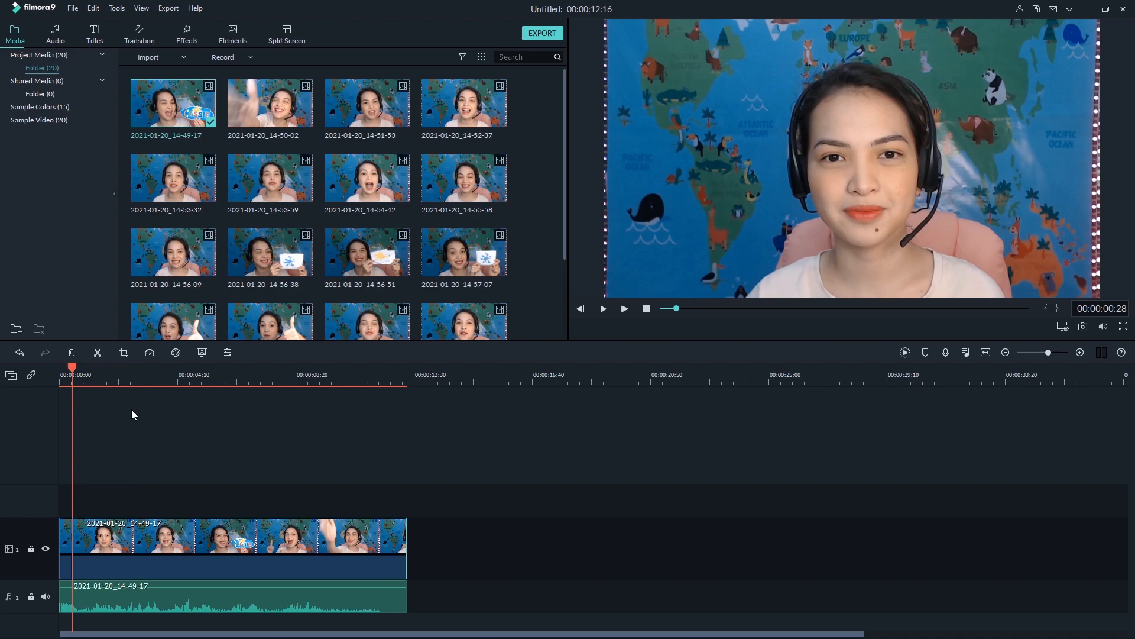
pyautogui.click(62, 548)
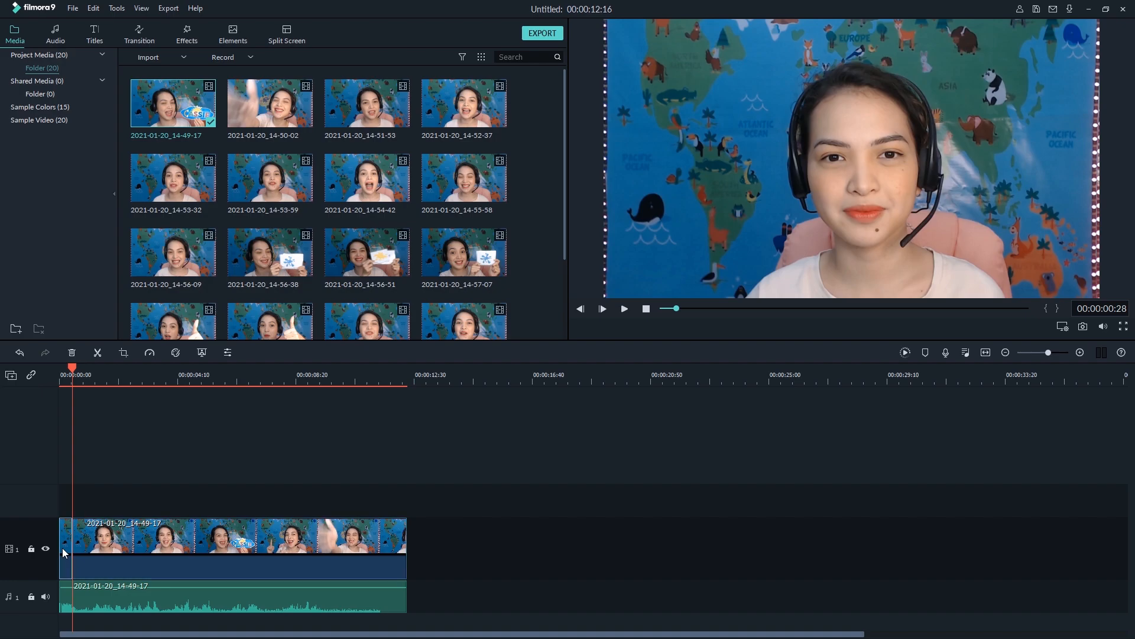
pyautogui.press('Delete')
pyautogui.press('space')
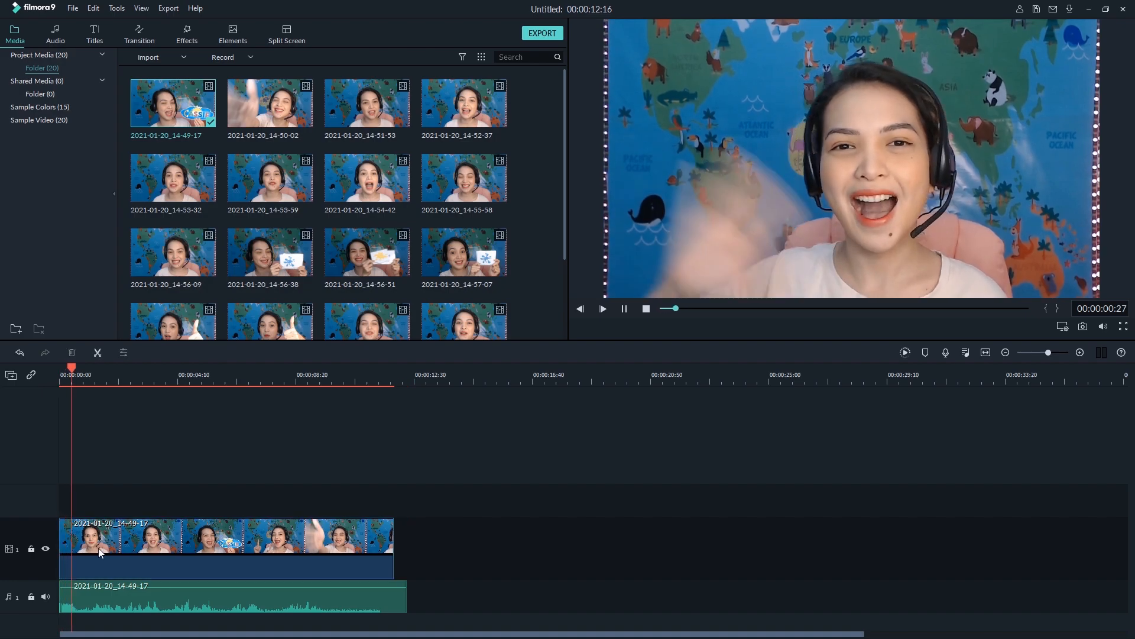
pyautogui.moveTo(78, 370); pyautogui.dragTo(48, 365)
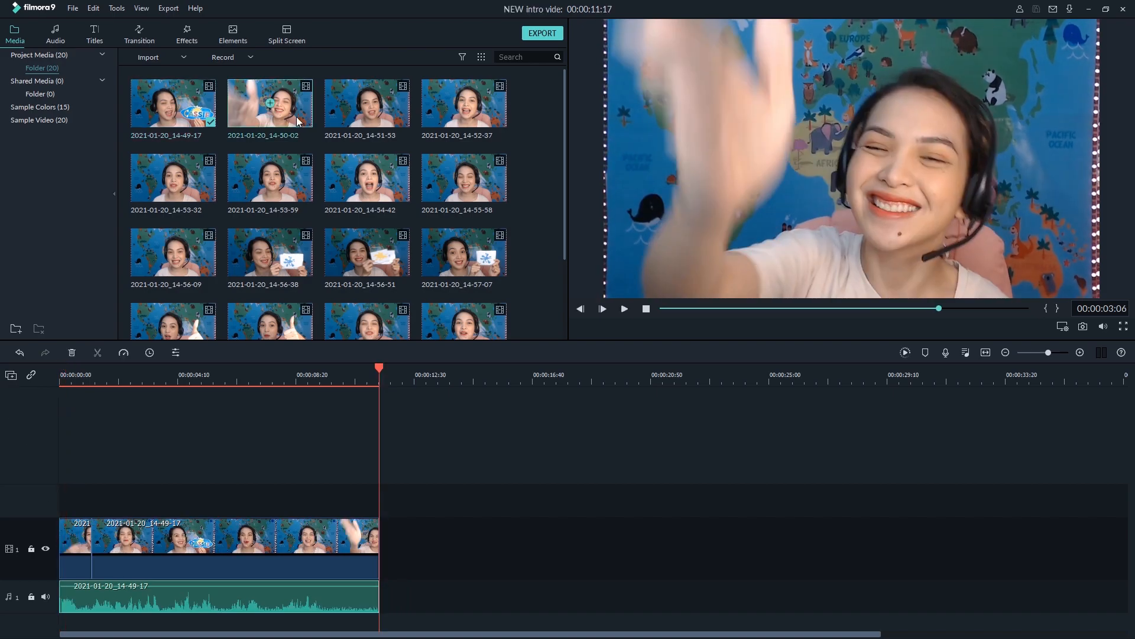
# Add clip 2021-01-20_14-50-02 after the first clip on video track 1 and detach its audio
pyautogui.moveTo(297, 122); pyautogui.dragTo(391, 591)
pyautogui.press('space')
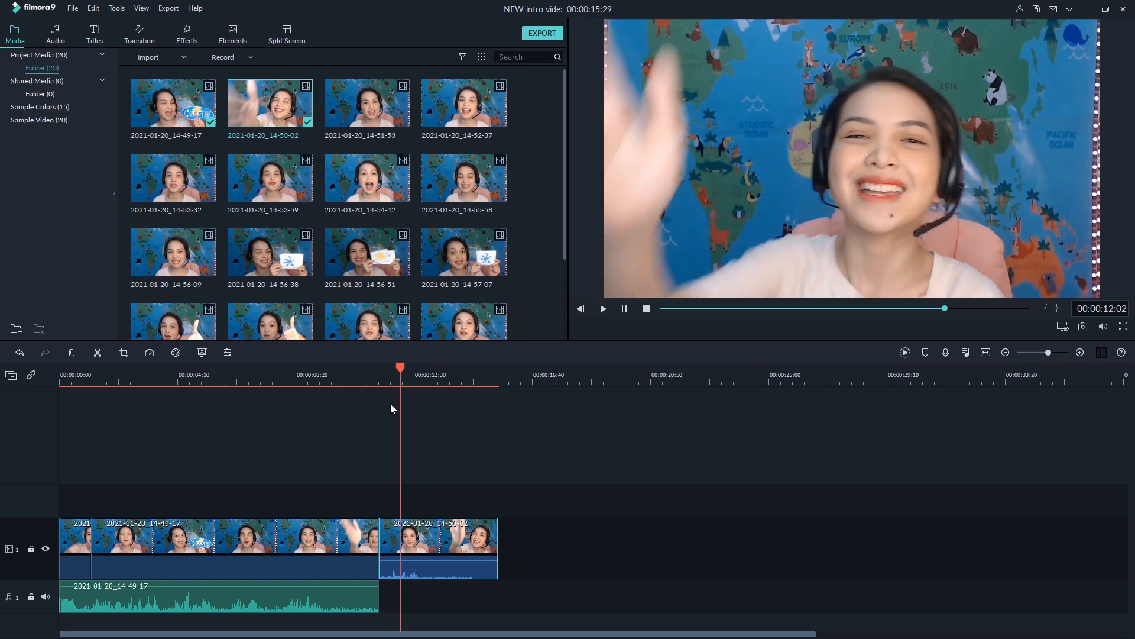
pyautogui.click(442, 535)
pyautogui.hotkey('ctrl', 'alt', 'd')
# Trim 00:00:00:57 off the start of video clip 2021-01-20_14-57-42 and align its detached audio beneath it
pyautogui.moveTo(445, 604); pyautogui.dragTo(468, 613)
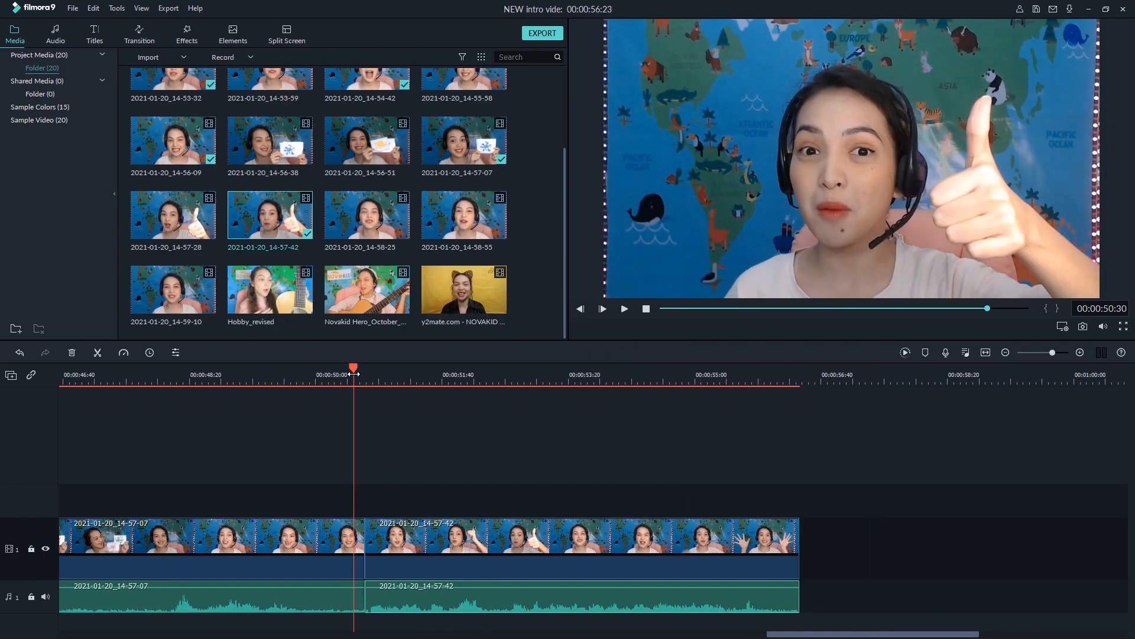
pyautogui.moveTo(450, 597); pyautogui.dragTo(468, 598)
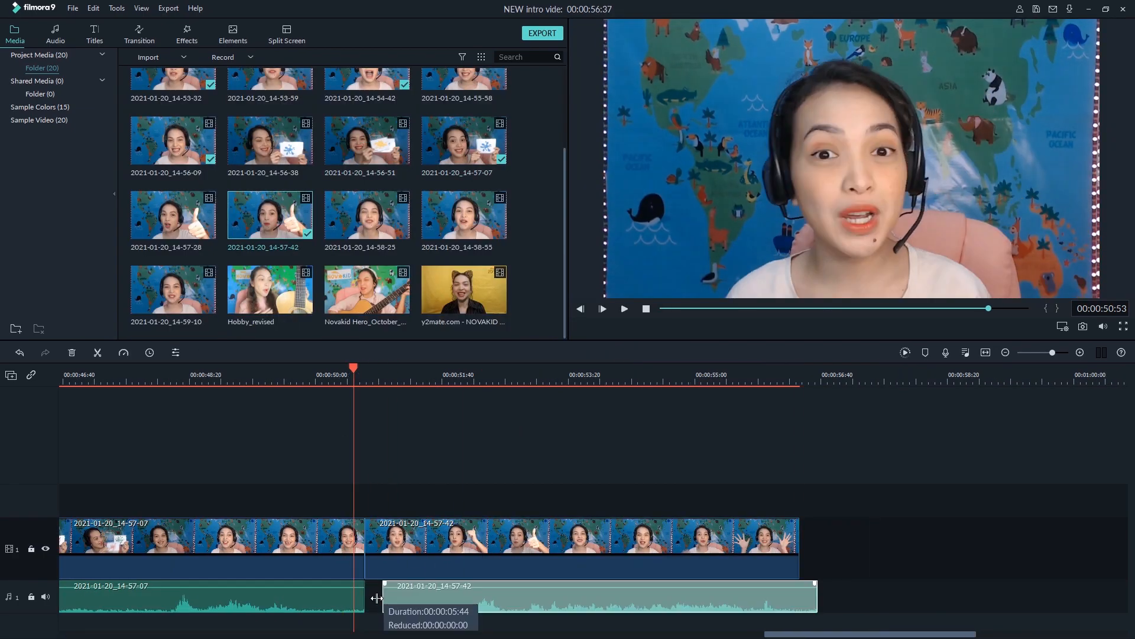
pyautogui.doubleClick(388, 598)
pyautogui.moveTo(383, 598); pyautogui.dragTo(386, 597)
pyautogui.click(382, 376)
pyautogui.moveTo(635, 602); pyautogui.dragTo(618, 602)
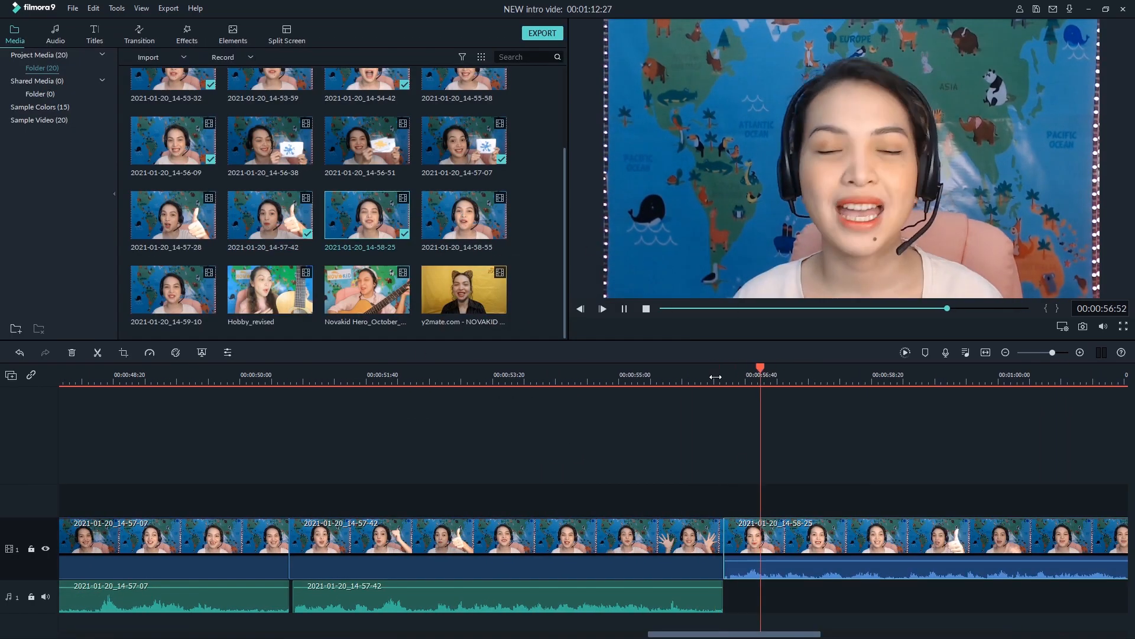
# Add clips 2021-01-20_14-58-55 and Hobby_revised to the end of video track 1
pyautogui.moveTo(464, 214); pyautogui.dragTo(811, 548)
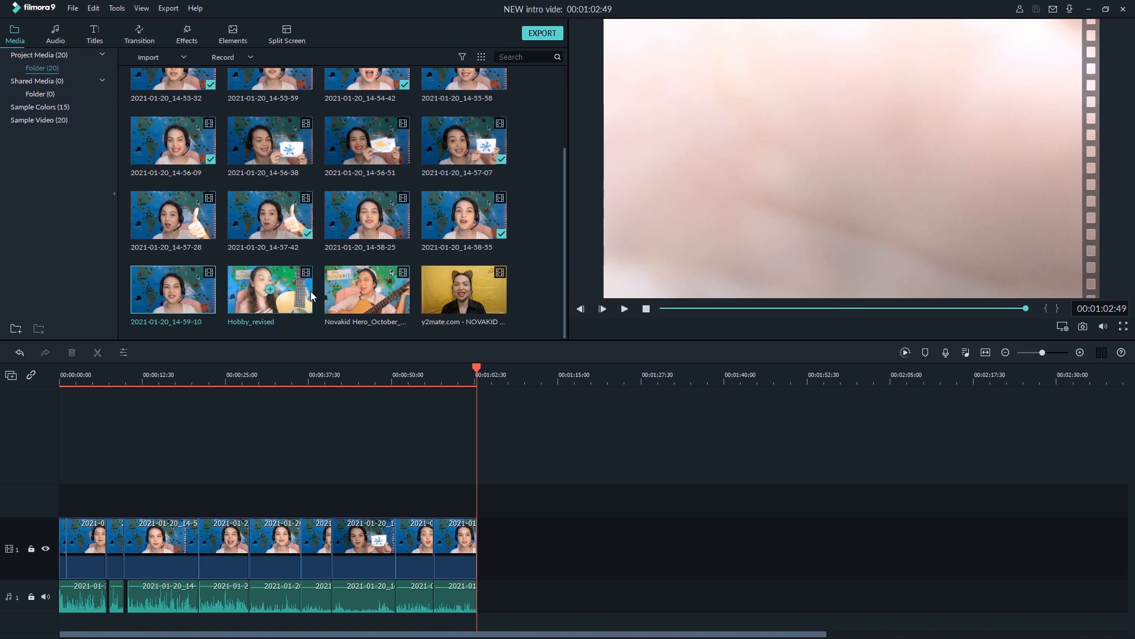
pyautogui.moveTo(310, 291); pyautogui.dragTo(512, 582)
pyautogui.click(920, 309)
pyautogui.click(931, 311)
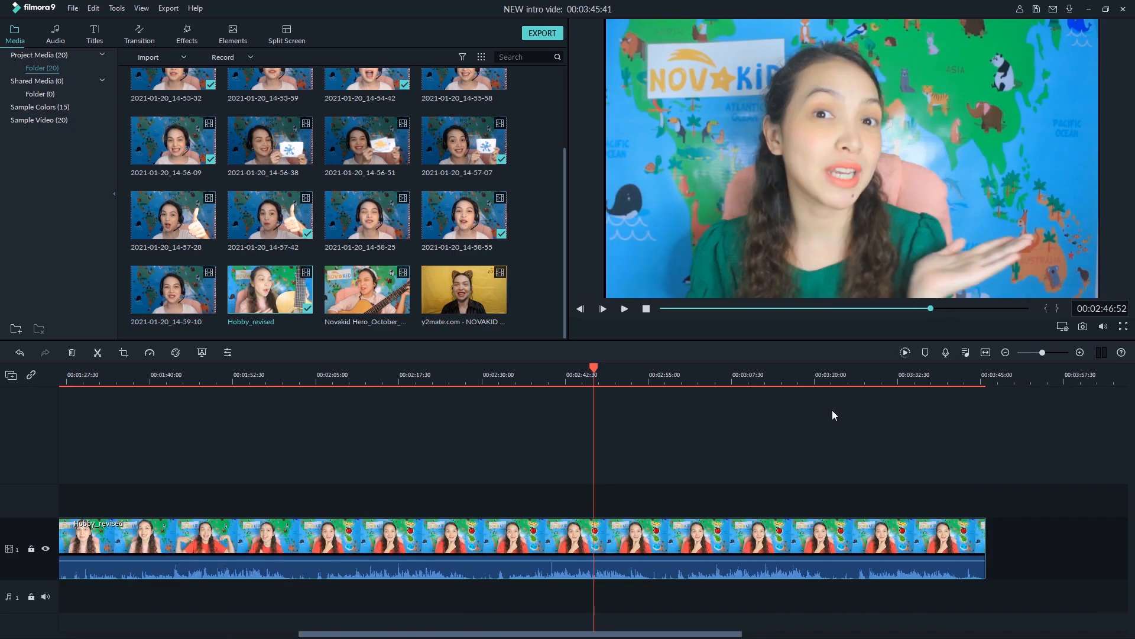
# Split the Hobby_revised clip at 00:03:01:06, where the yellow-shirt scene begins, and delete the part before it
pyautogui.moveTo(679, 369); pyautogui.dragTo(689, 368)
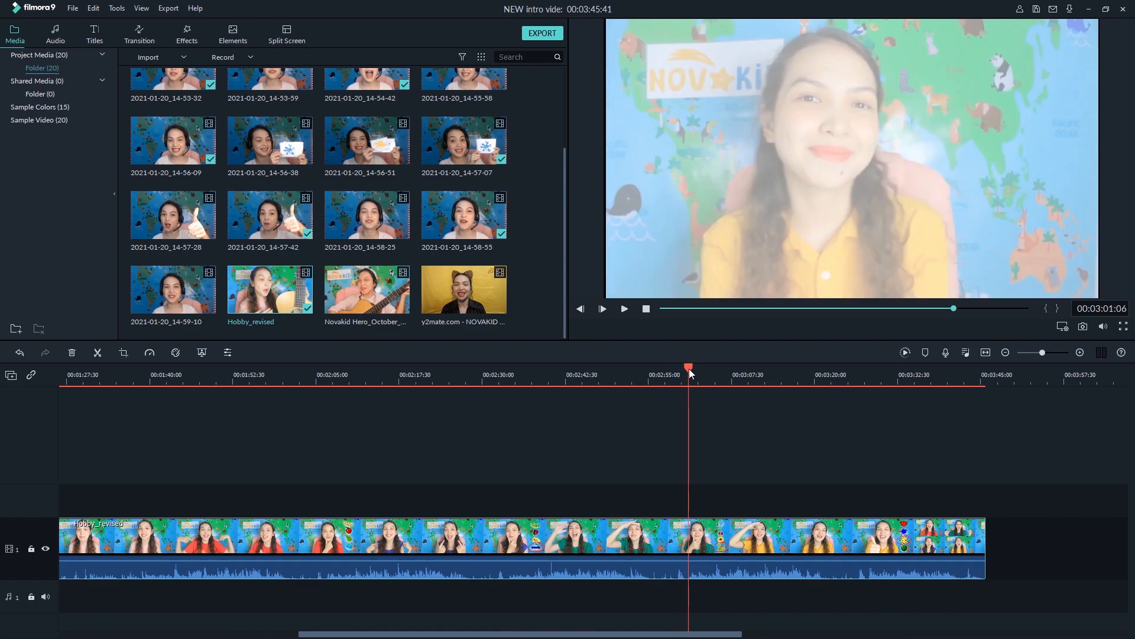
pyautogui.moveTo(661, 467); pyautogui.dragTo(645, 604)
pyautogui.hotkey('ctrl', 'b')
pyautogui.click(685, 555)
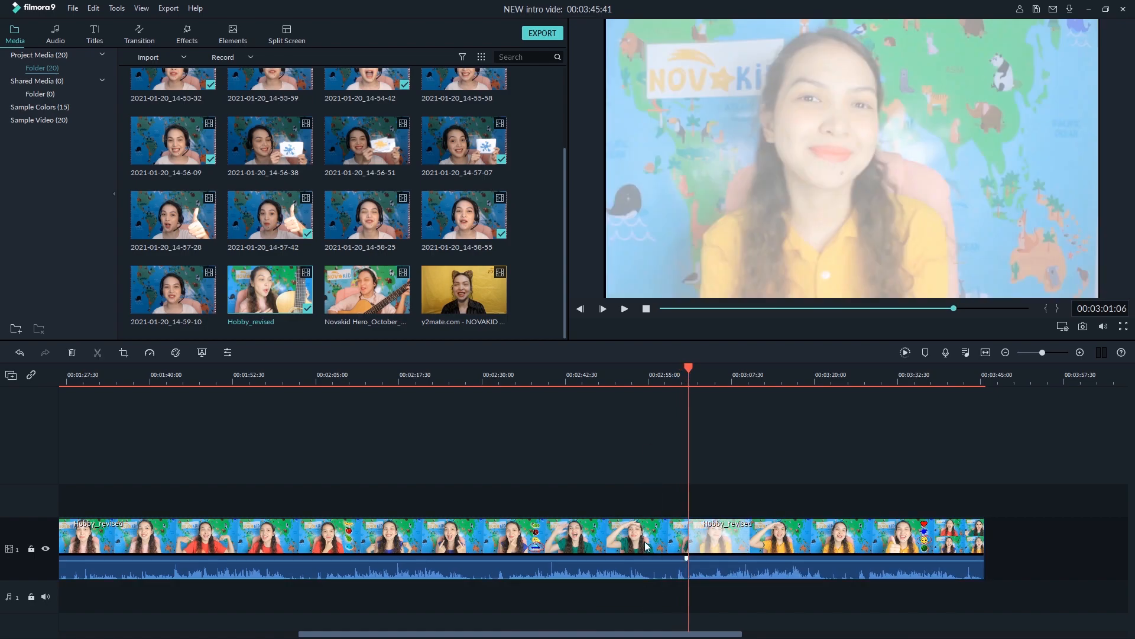
pyautogui.press('Delete')
# Move the remaining Hobby_revised segment to the very start of video track 1, ahead of all the other clips
pyautogui.moveTo(517, 635); pyautogui.dragTo(36, 632)
pyautogui.moveTo(568, 543); pyautogui.dragTo(3, 507)
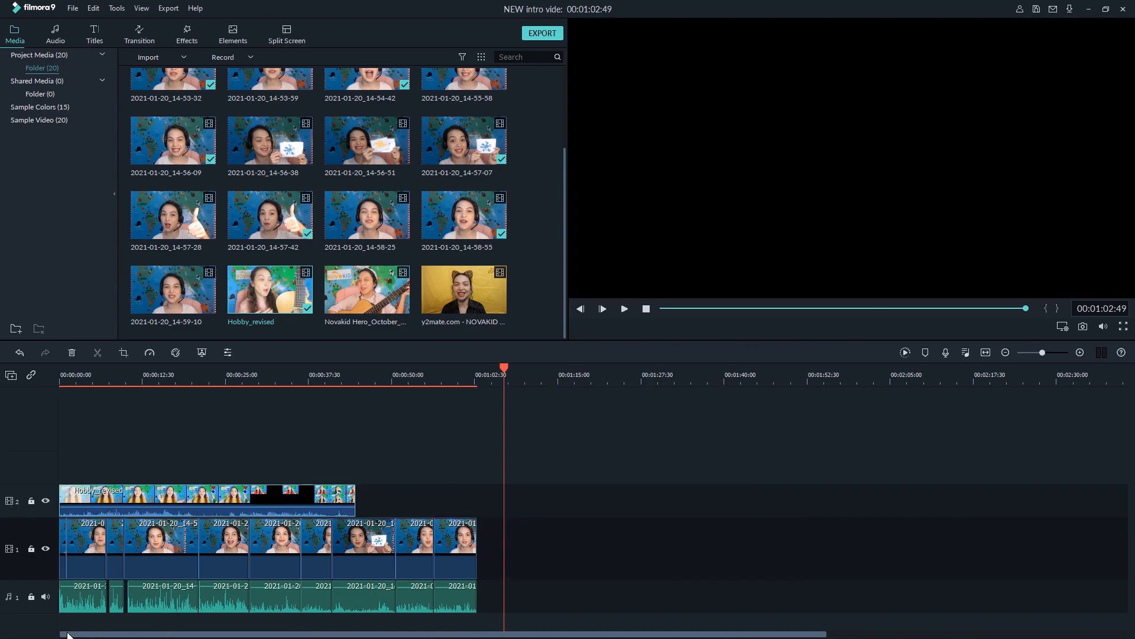
pyautogui.moveTo(135, 494); pyautogui.dragTo(47, 533)
# Cut the Hobby_revised segment at 00:00:26:59 and delete everything in it after that point
pyautogui.click(239, 376)
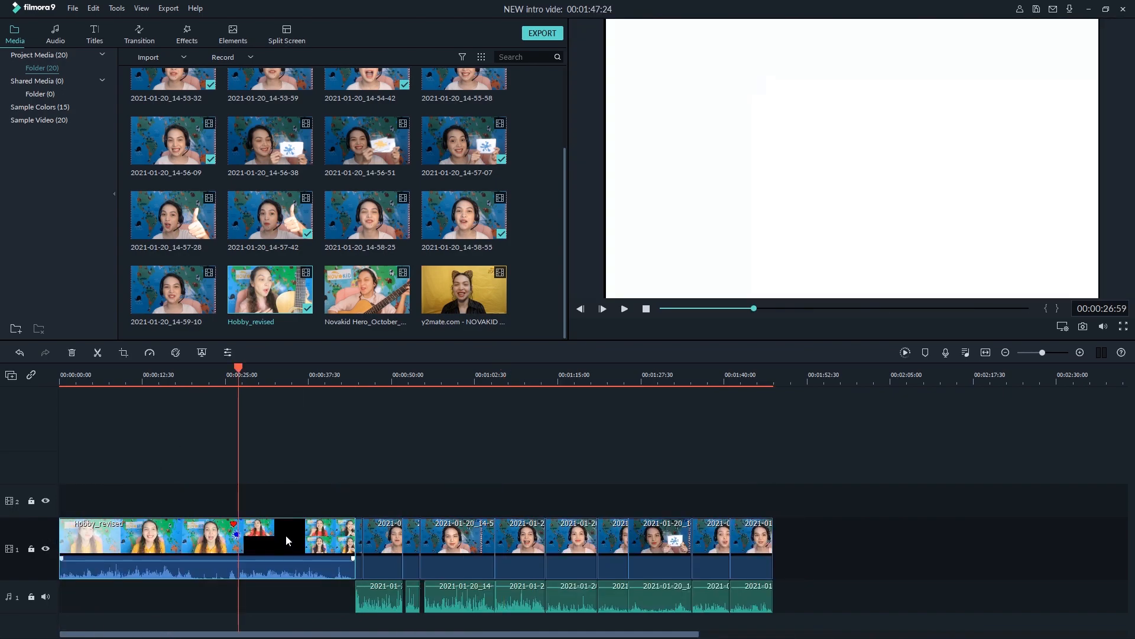
pyautogui.click(286, 535)
pyautogui.press('Delete')
# Play back the join between the Hobby_revised segment and the clips following it, and save the project
pyautogui.press('space')
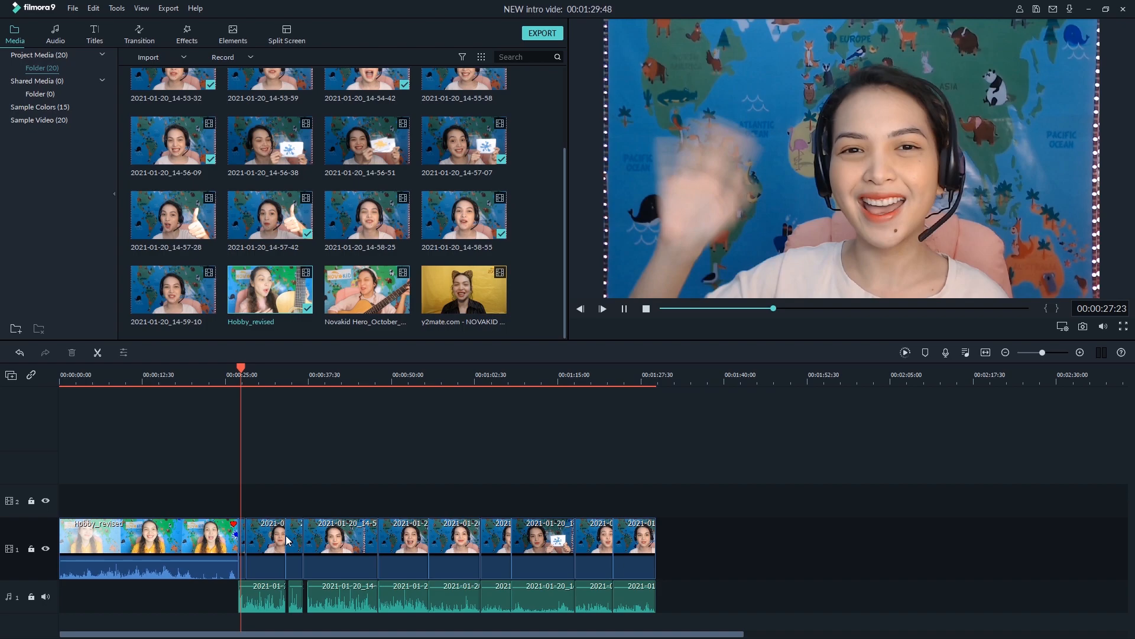
pyautogui.hotkey('ctrl', 's')
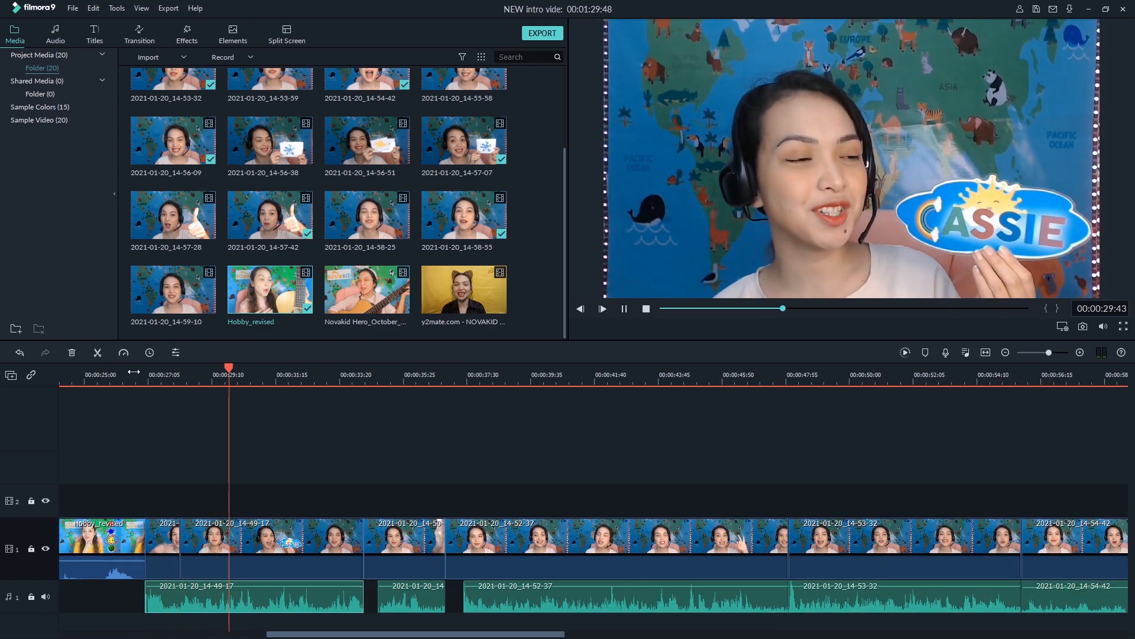
pyautogui.moveTo(798, 369); pyautogui.dragTo(425, 385)
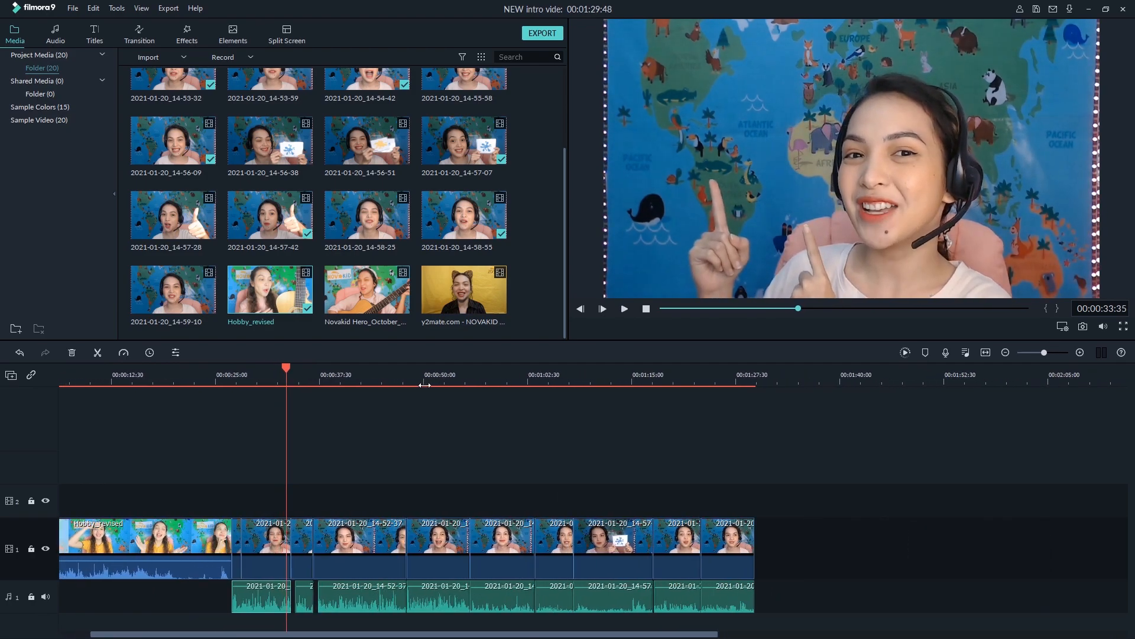
pyautogui.hotkey('ctrl', 's')
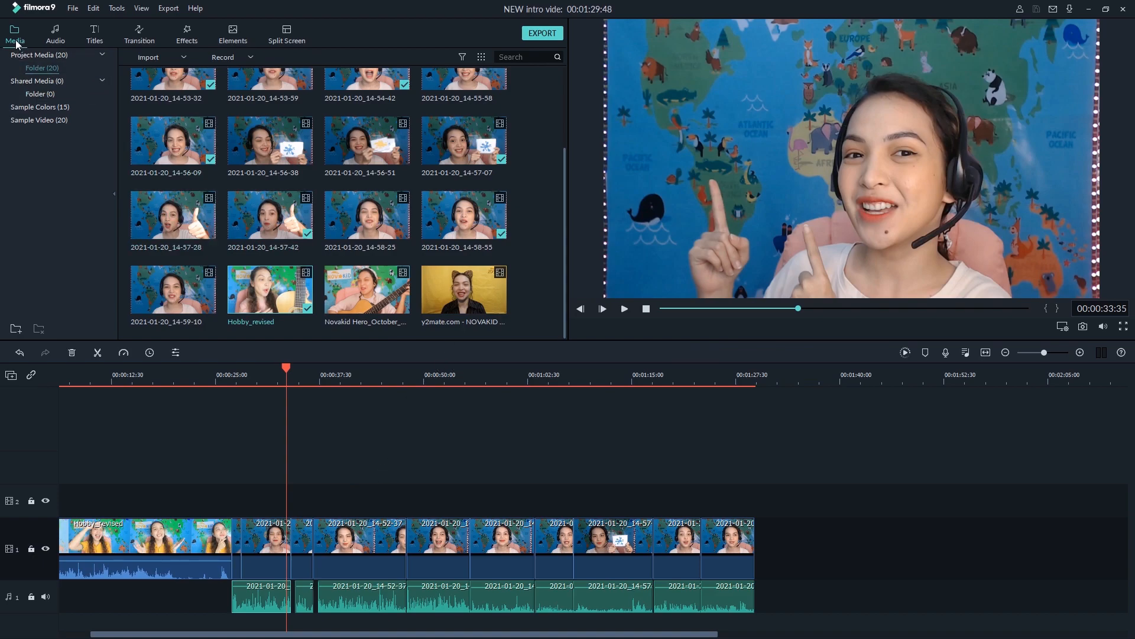
# Switch to Chrome and search Google for "novakid logo transparent"
pyautogui.hotkey('alt', 'Tab')
pyautogui.hotkey('alt', 'Tab')
pyautogui.hotkey('alt', 'Tab')
pyautogui.hotkey('alt', 'Tab')
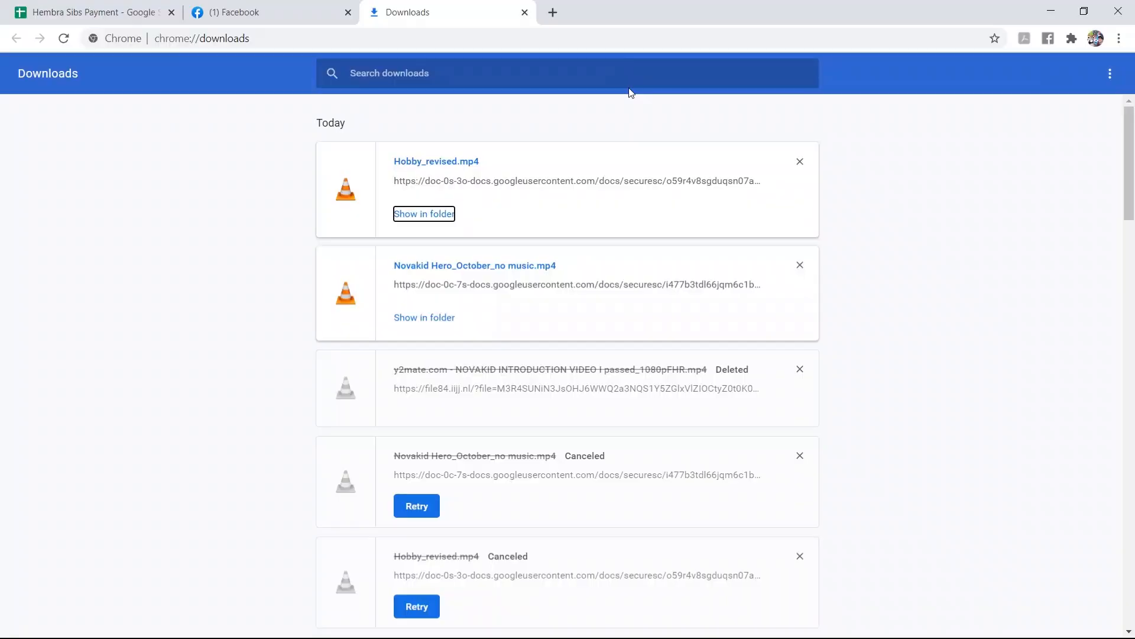
pyautogui.click(465, 35)
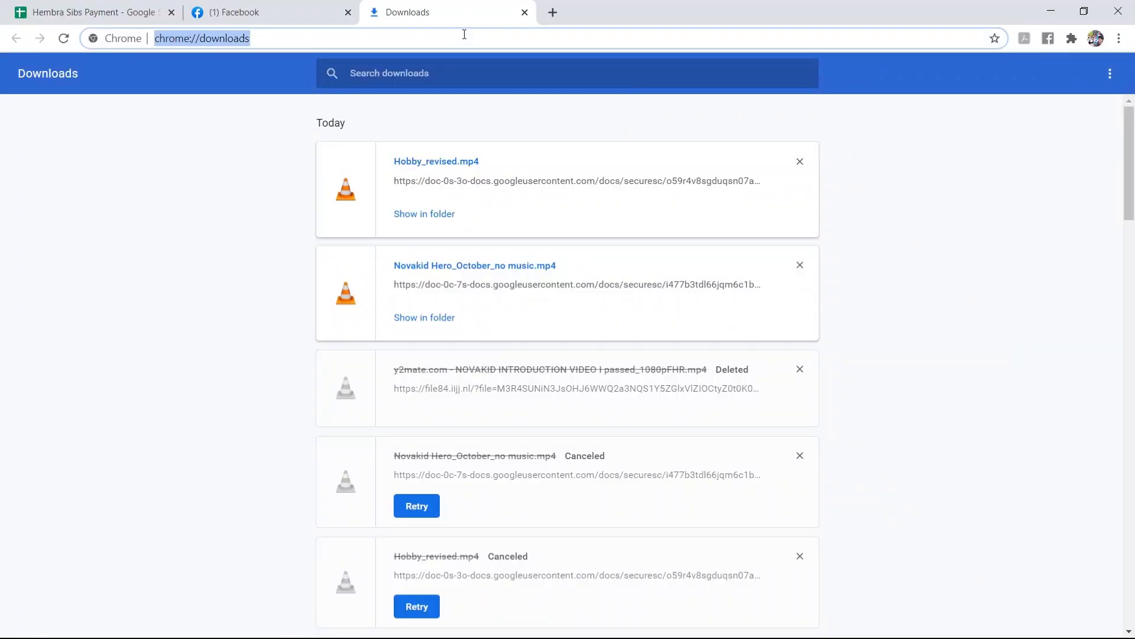
pyautogui.write('novakid ')
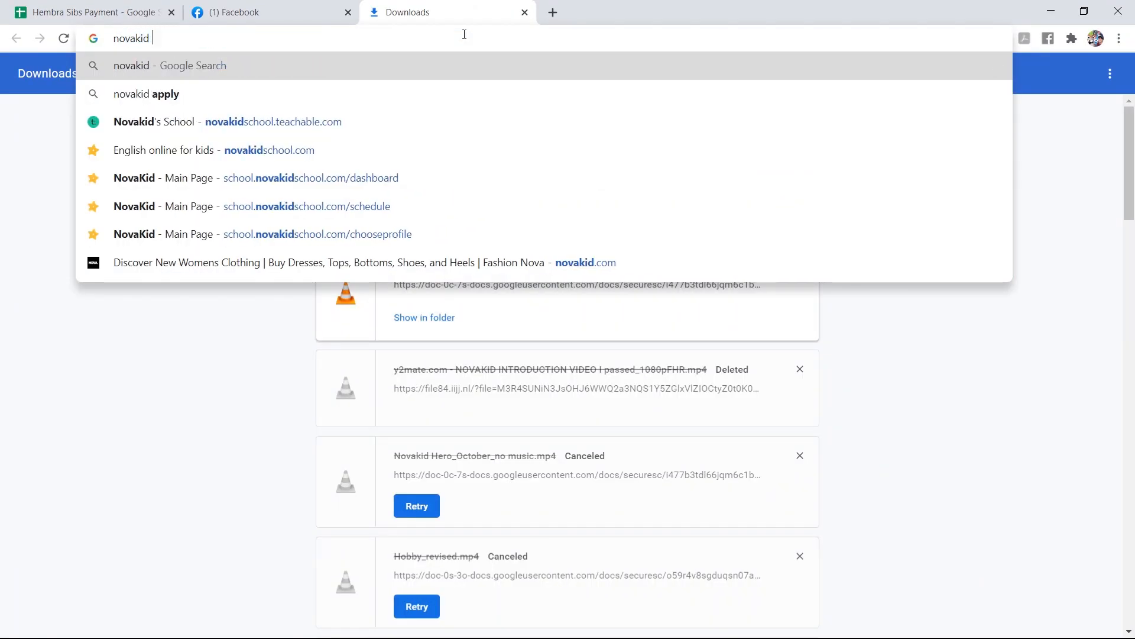
pyautogui.write('logo')
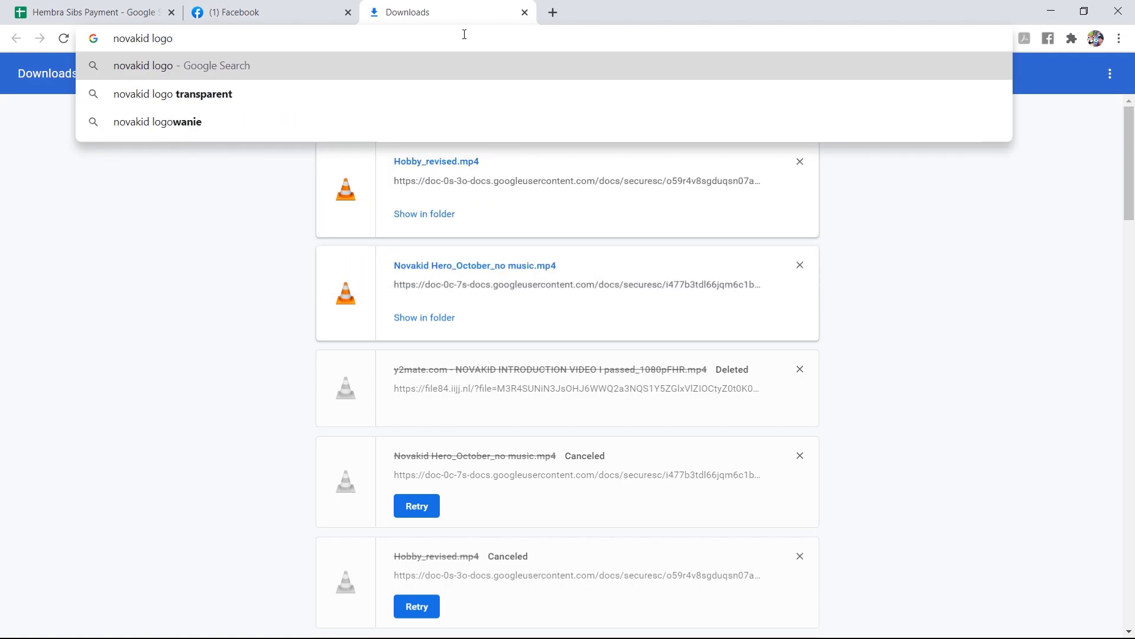
pyautogui.press('Down')
pyautogui.press('Return')
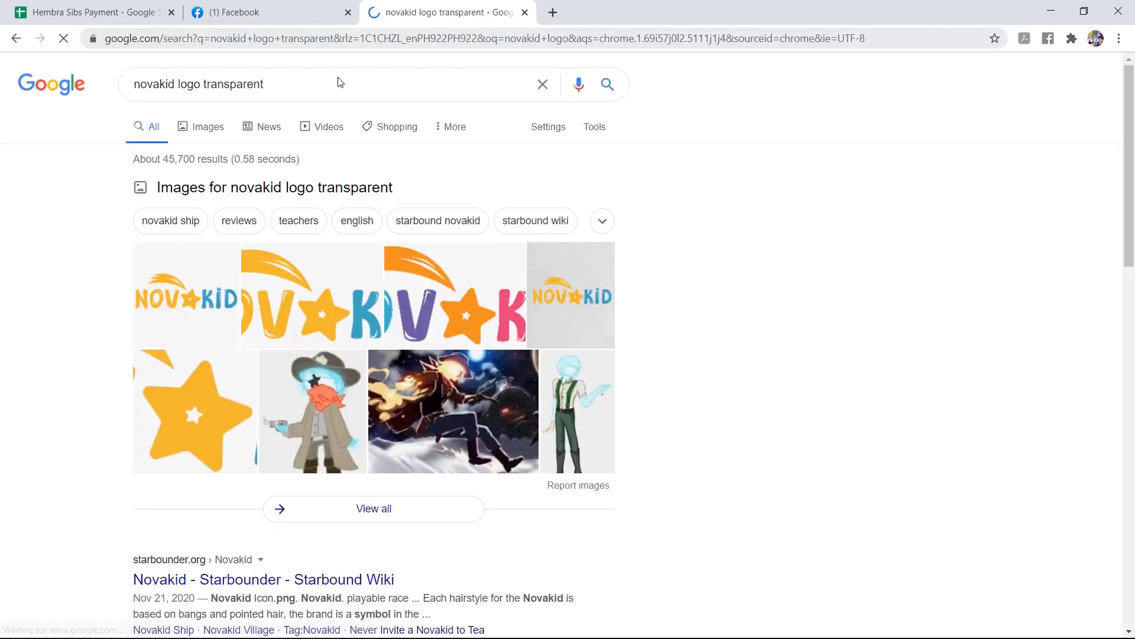
# Save the transparent Crunchbase Novakid logo from the image results as a PNG in Desktop > CASS_novakid > NEW intro vide
pyautogui.click(195, 132)
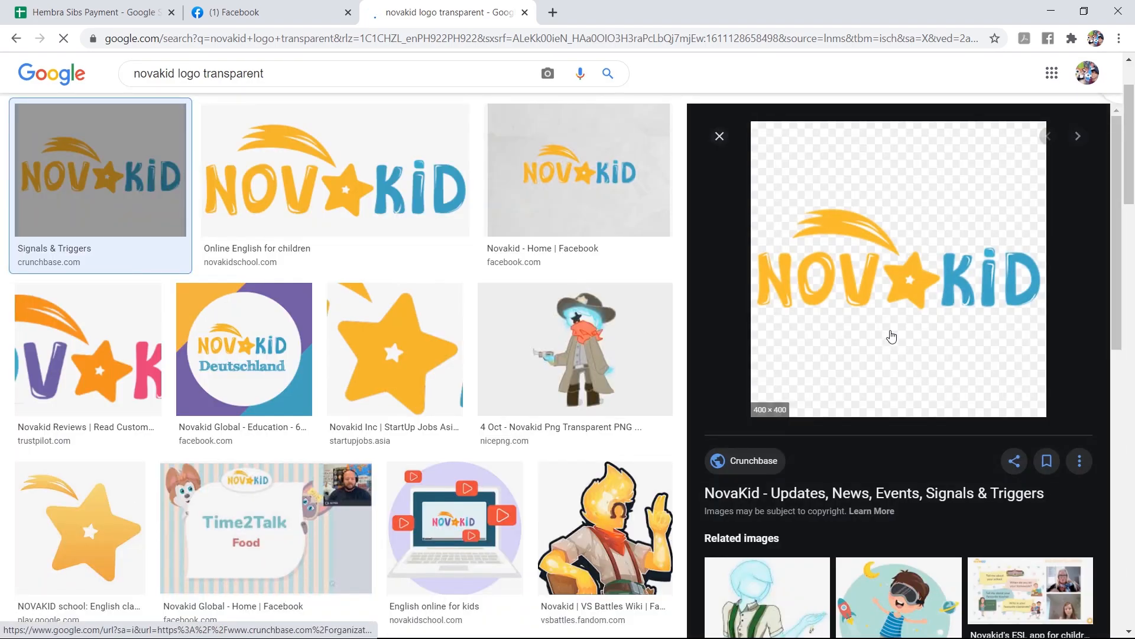
pyautogui.rightClick(892, 336)
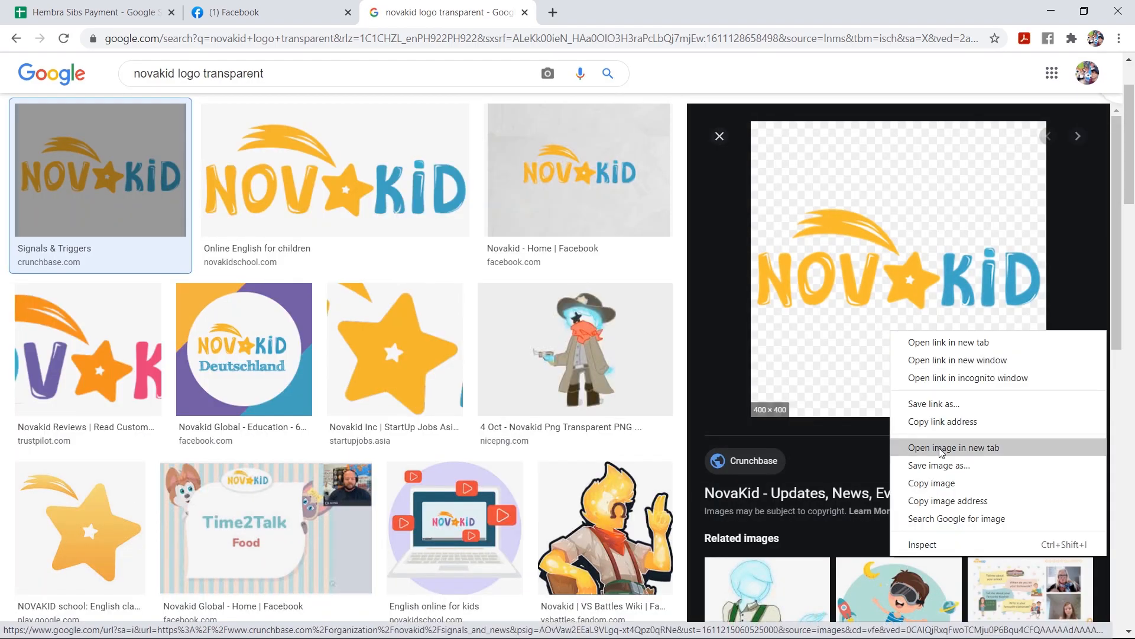
pyautogui.click(953, 480)
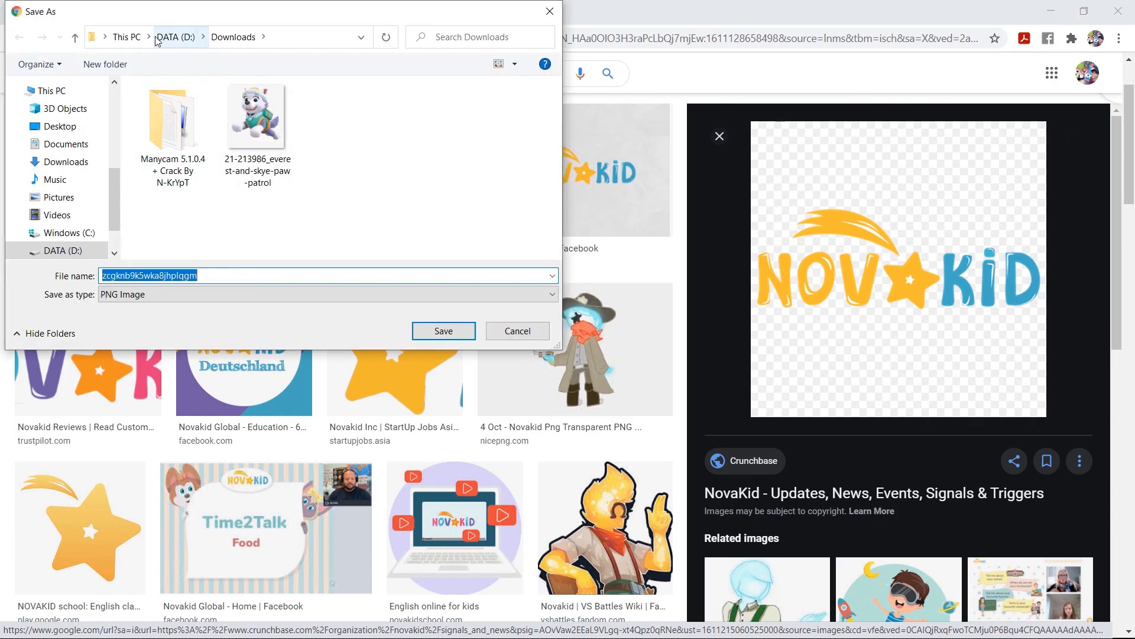
pyautogui.click(60, 126)
pyautogui.click(61, 146)
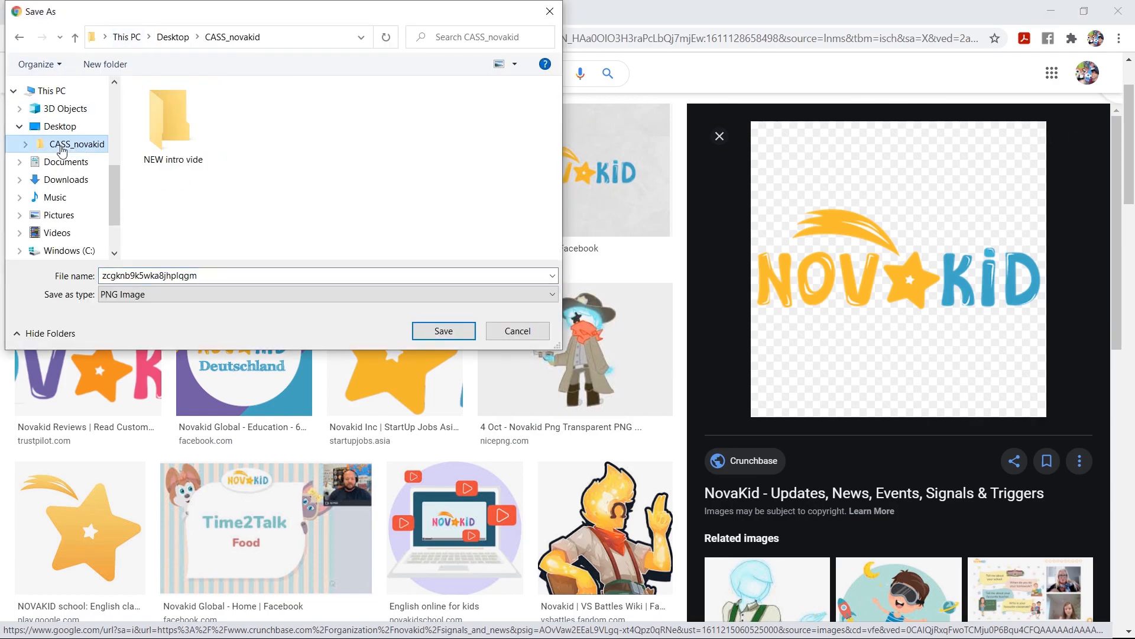
pyautogui.doubleClick(169, 121)
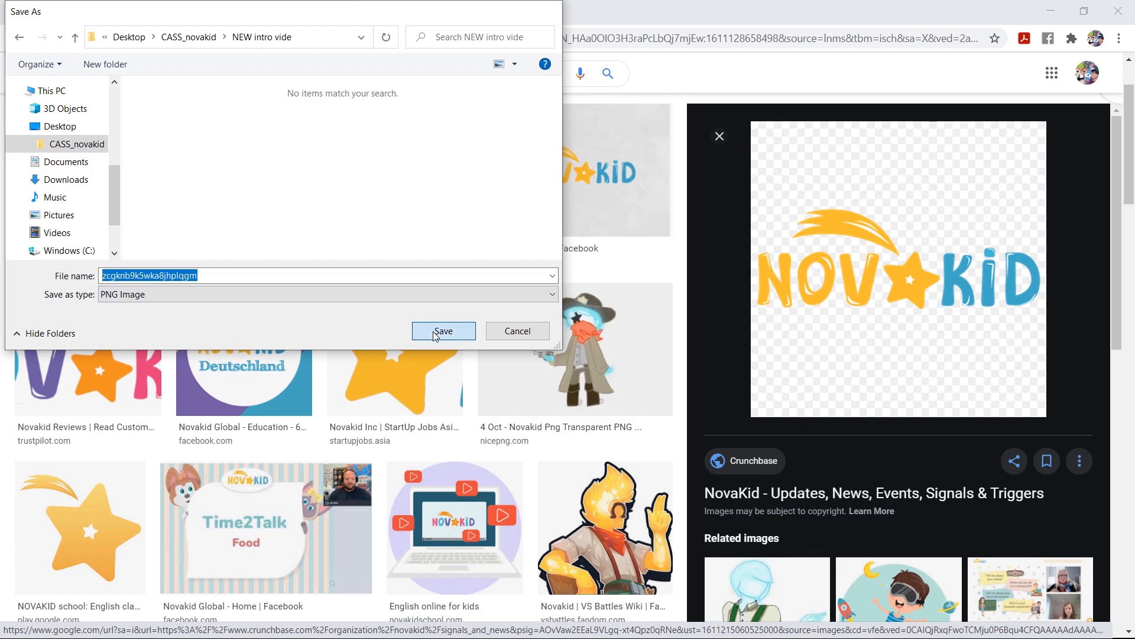
pyautogui.click(435, 332)
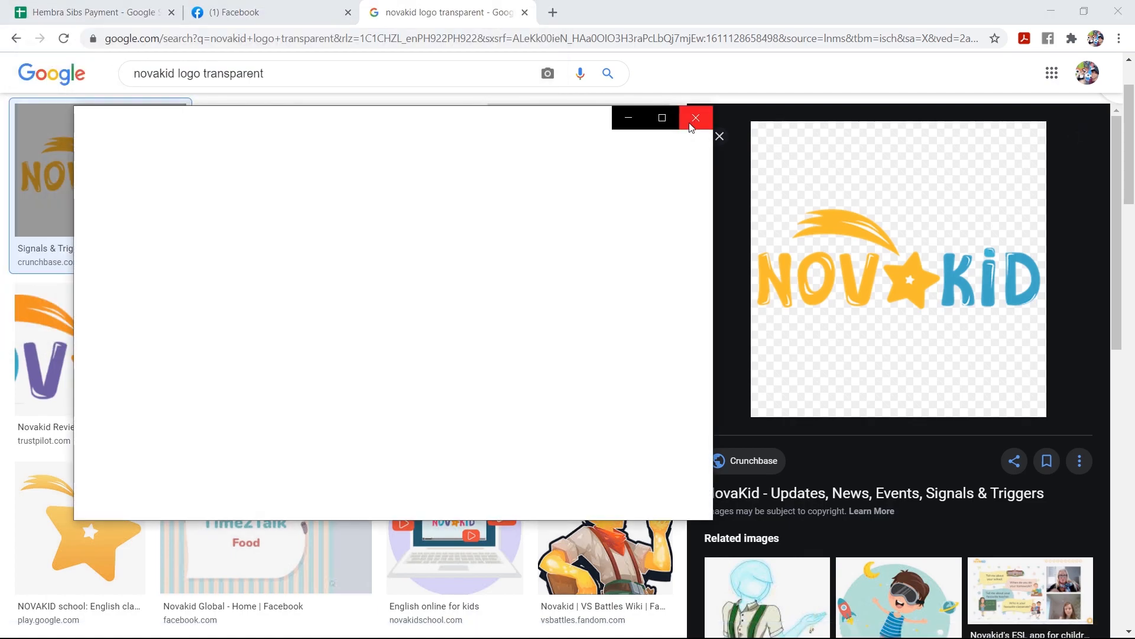
pyautogui.click(696, 117)
# Switch back to Filmora and import the saved Novakid logo PNG into the project media
pyautogui.hotkey('alt', 'Tab')
pyautogui.click(372, 334)
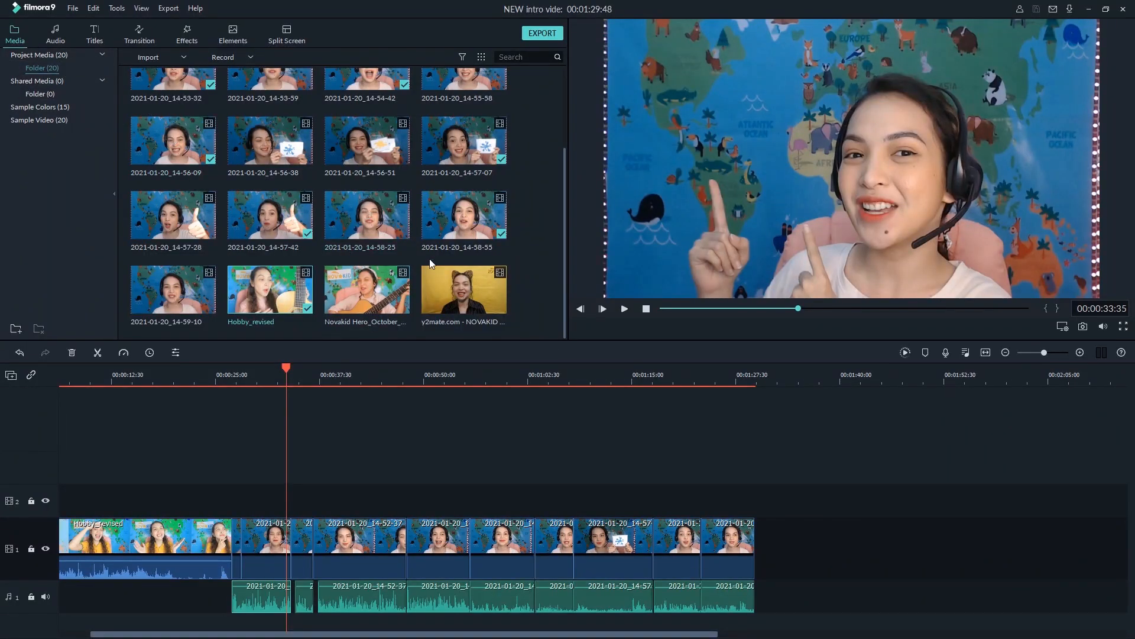
pyautogui.rightClick(518, 249)
pyautogui.click(525, 257)
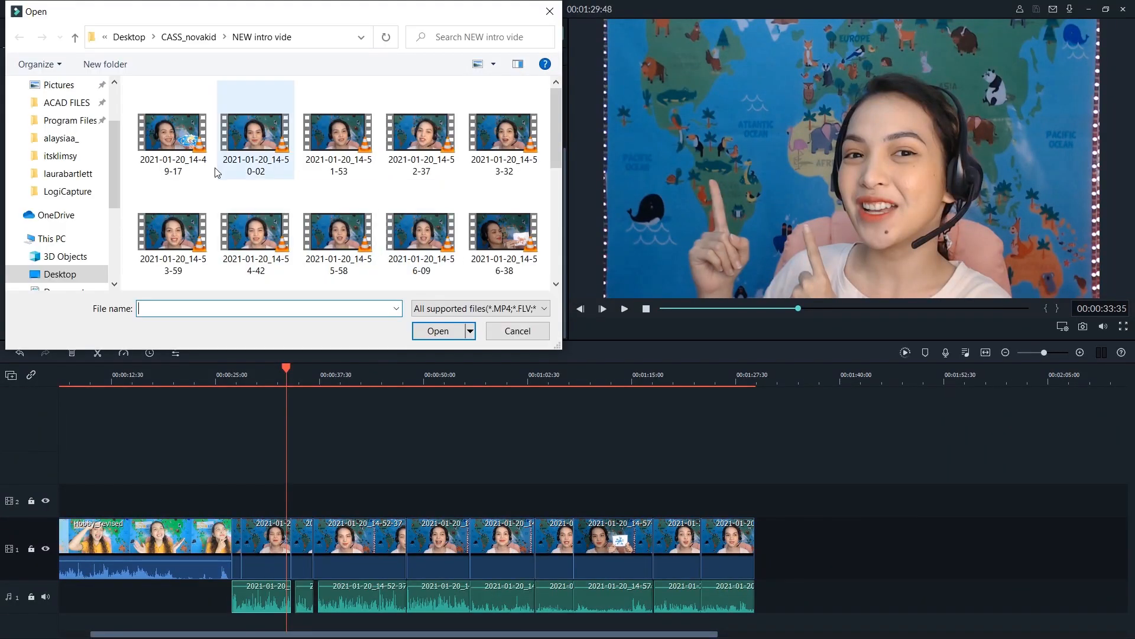
pyautogui.scroll(-5, 218, 172)
pyautogui.doubleClick(208, 272)
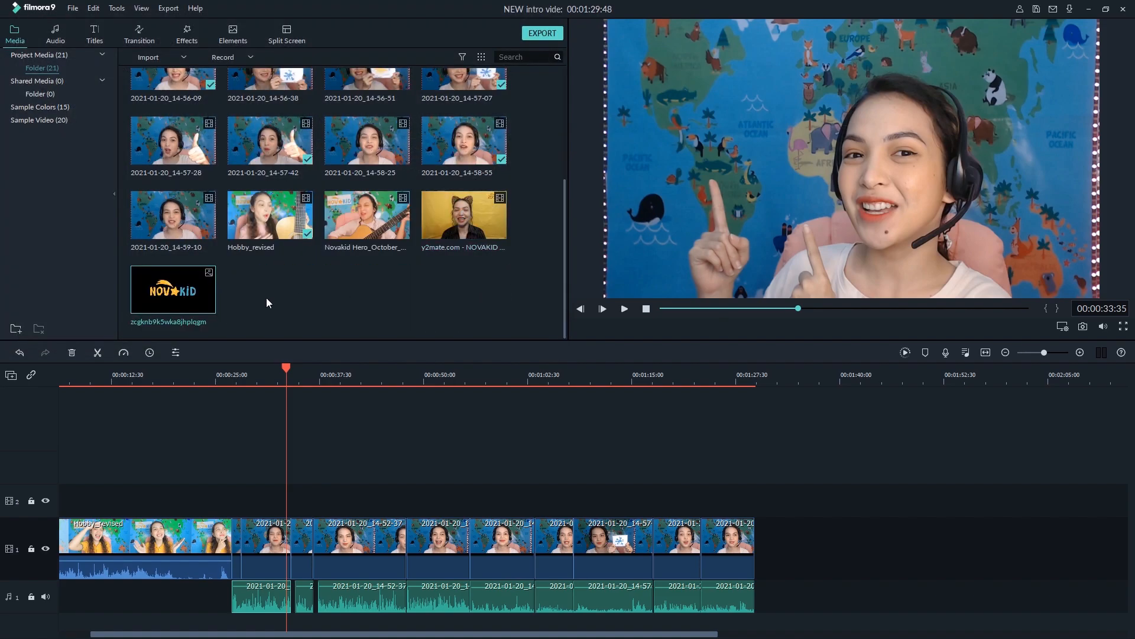
# Place the logo on video track 2 at 00:00:33:35, shrink it and move it beside the teacher's face, over the map
pyautogui.moveTo(200, 305); pyautogui.dragTo(285, 505)
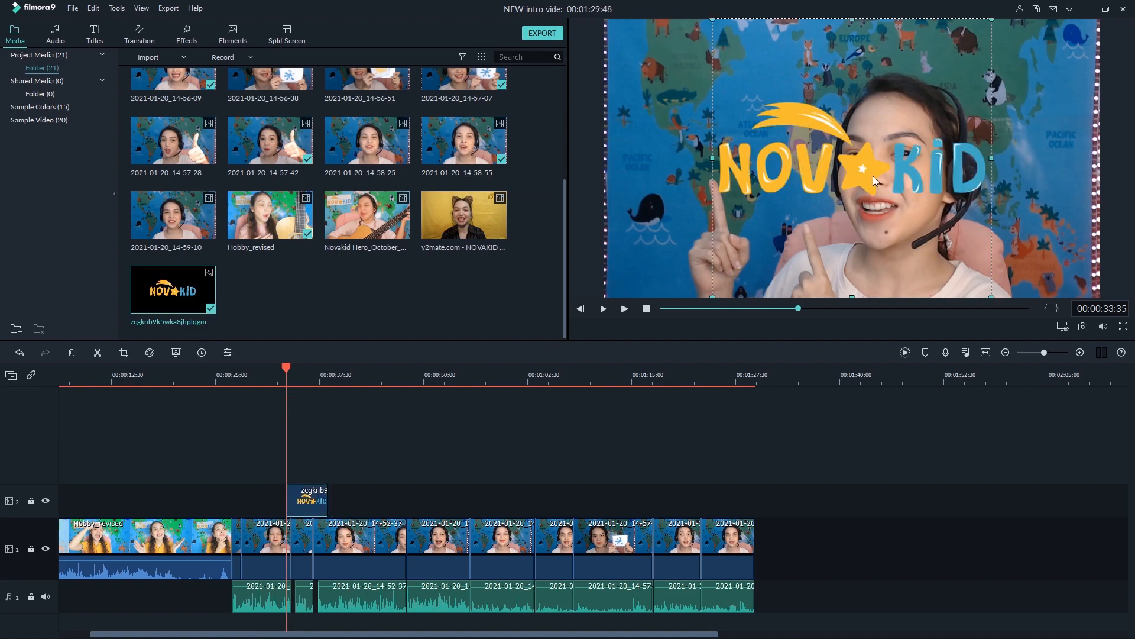
pyautogui.moveTo(995, 299); pyautogui.dragTo(875, 182)
pyautogui.moveTo(859, 95); pyautogui.dragTo(791, 145)
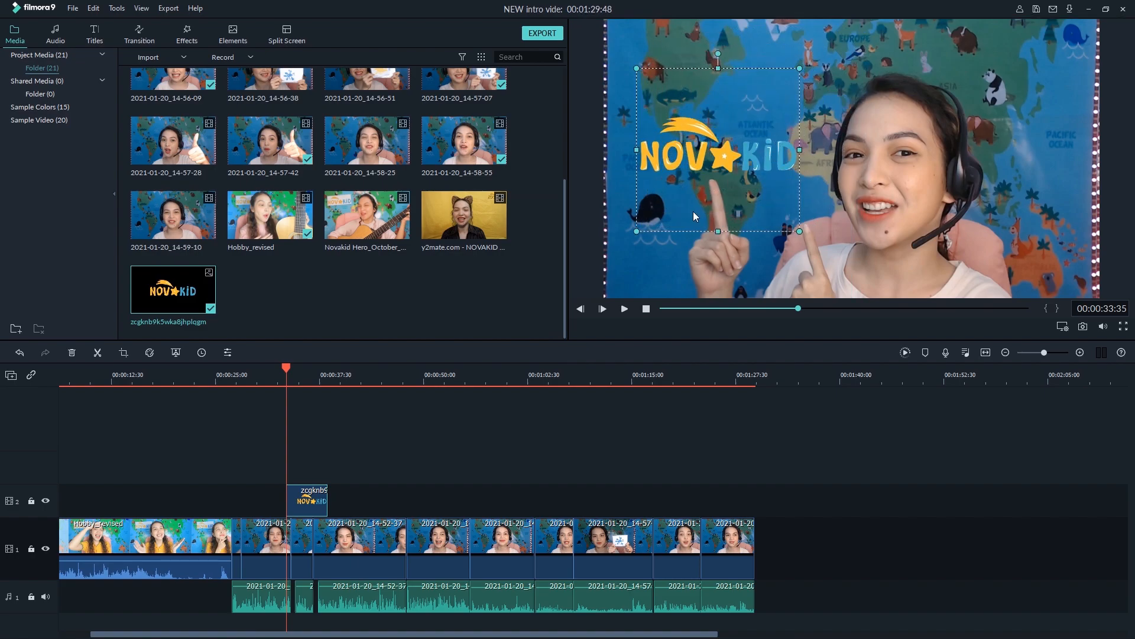
# Move the logo clip's start to 00:00:32:34 and trim its end to the nearest cut between the clips below
pyautogui.press('space')
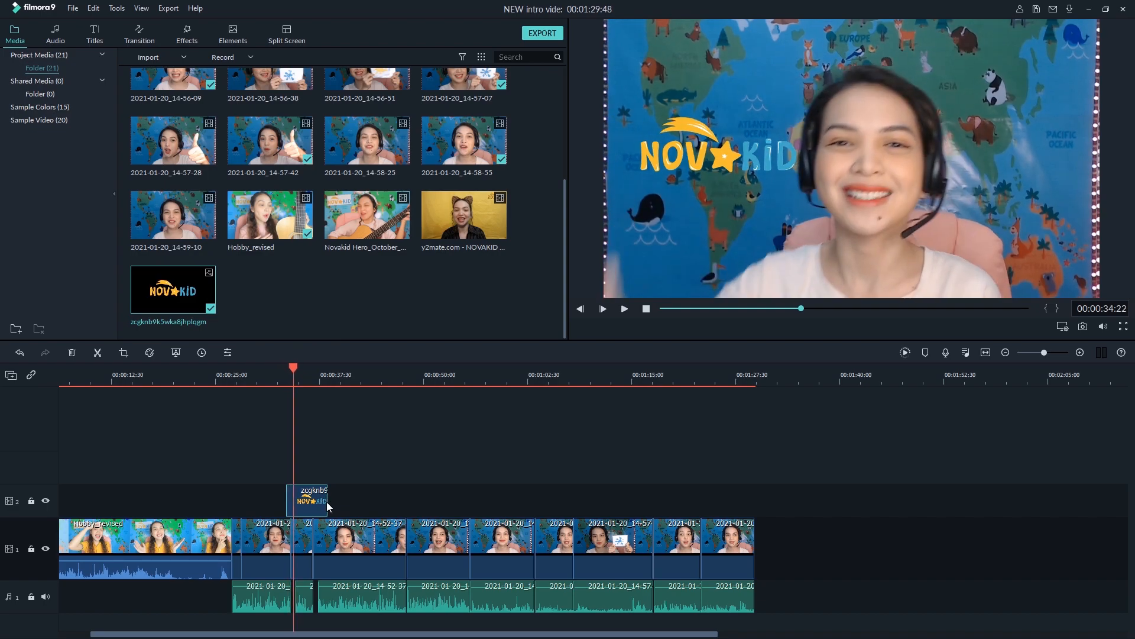
pyautogui.click(267, 382)
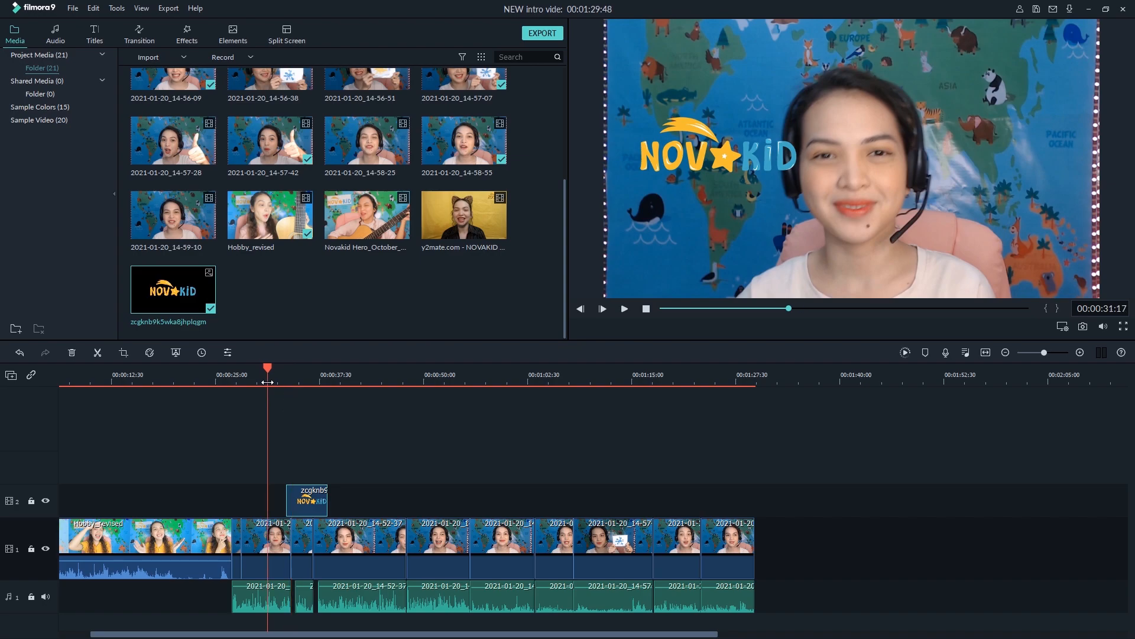
pyautogui.press('space')
pyautogui.press('space')
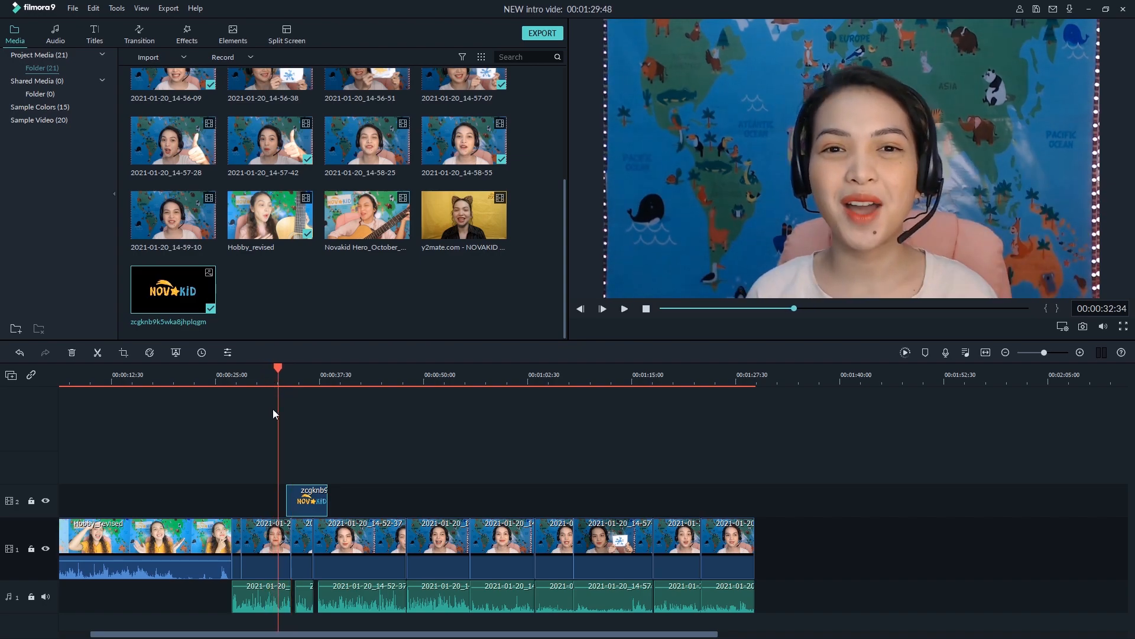
pyautogui.moveTo(294, 510); pyautogui.dragTo(293, 506)
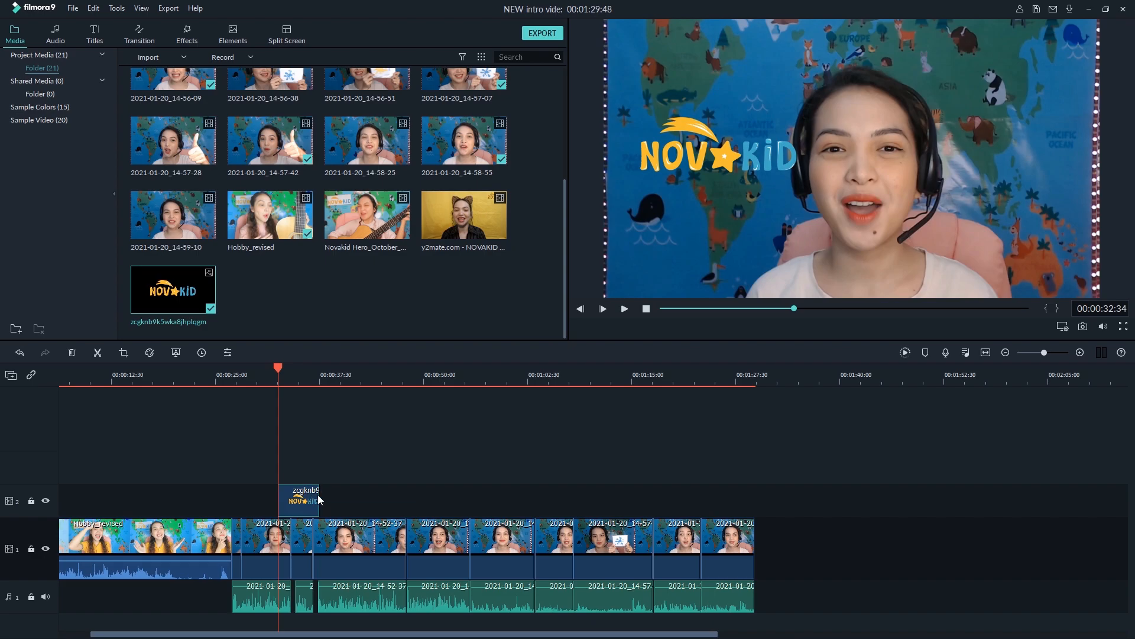
pyautogui.moveTo(320, 495); pyautogui.dragTo(281, 503)
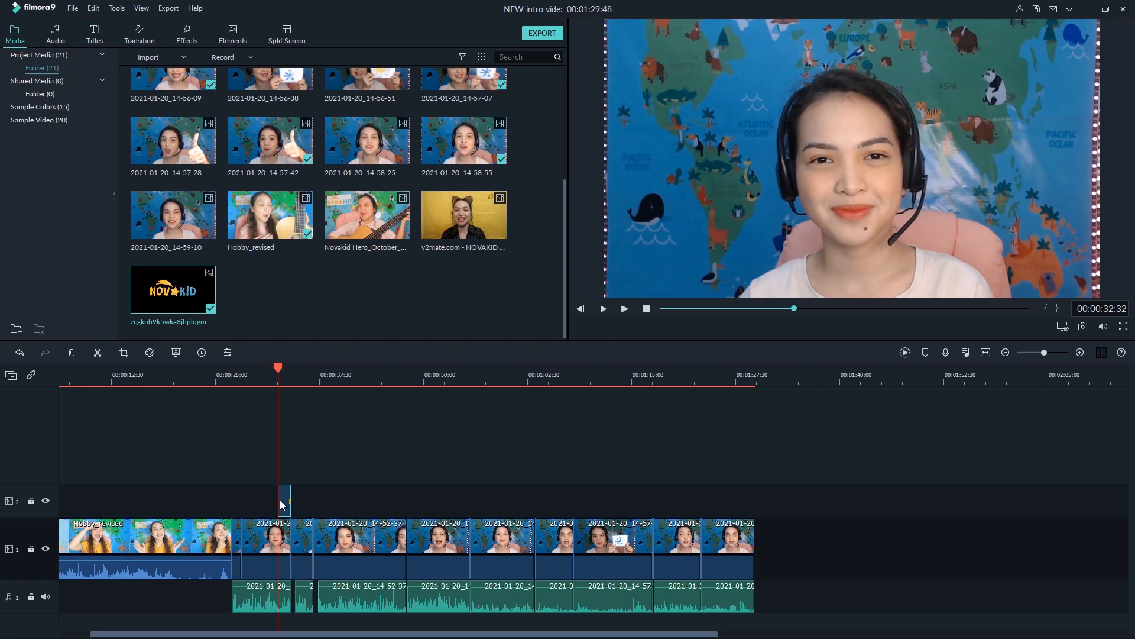
# Apply the Boom! motion to the logo clip and play back that section from shortly before the logo
pyautogui.doubleClick(282, 502)
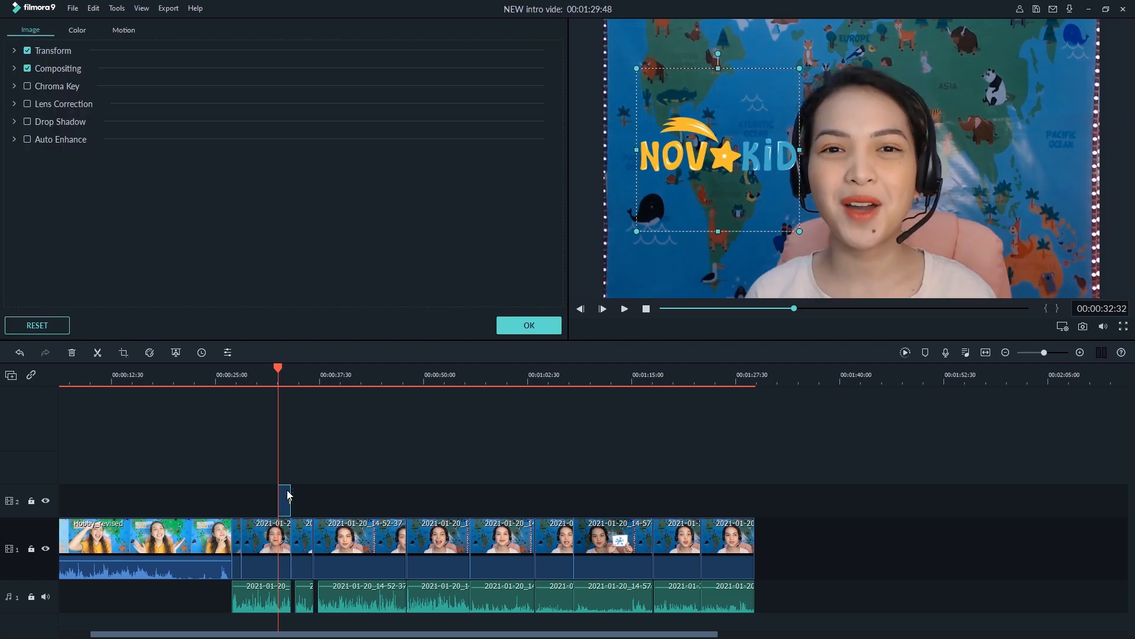
pyautogui.click(123, 29)
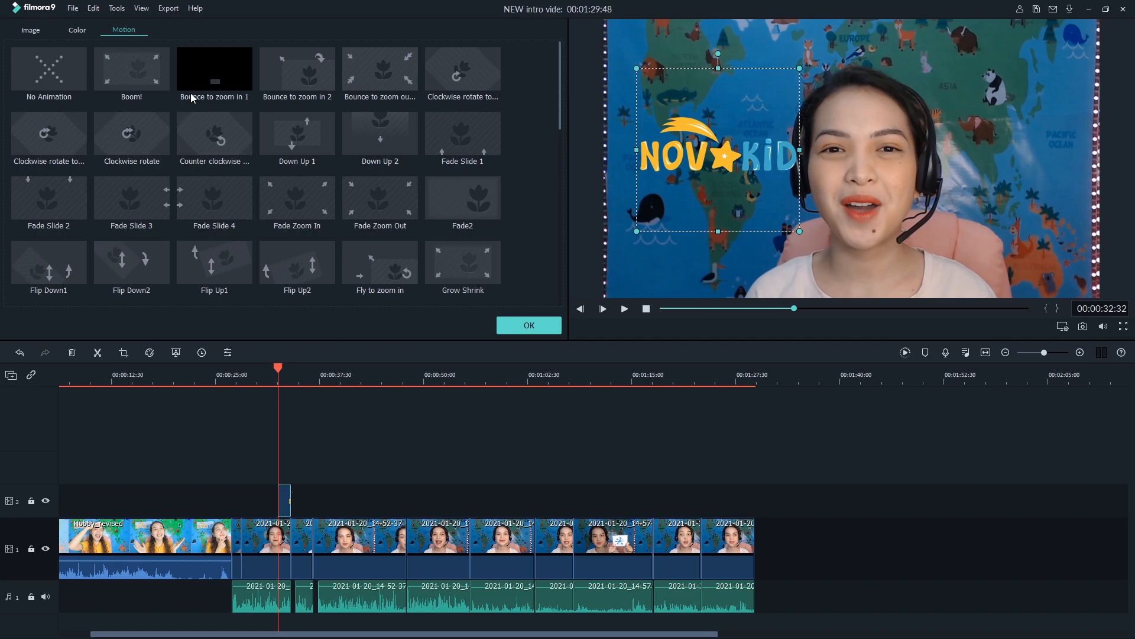
pyautogui.click(146, 83)
pyautogui.click(529, 325)
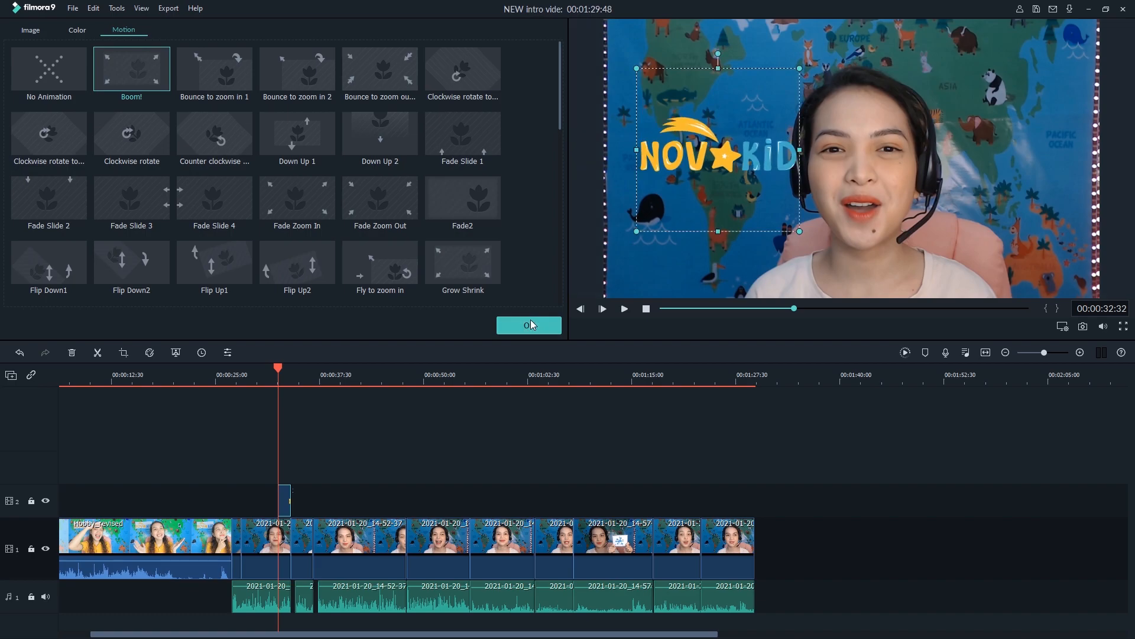
pyautogui.click(224, 374)
pyautogui.press('space')
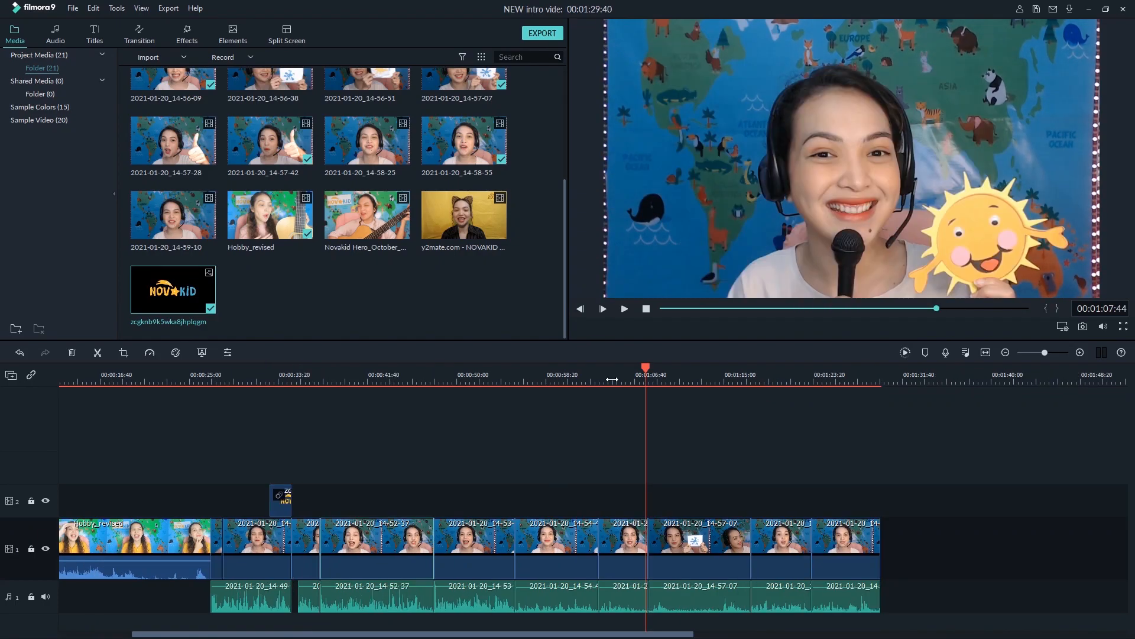
# Cut the 2021-01-20_14-57-07 flashcard clip and its audio at 00:01:09:58 and 00:01:14:53
pyautogui.press('space')
pyautogui.click(670, 377)
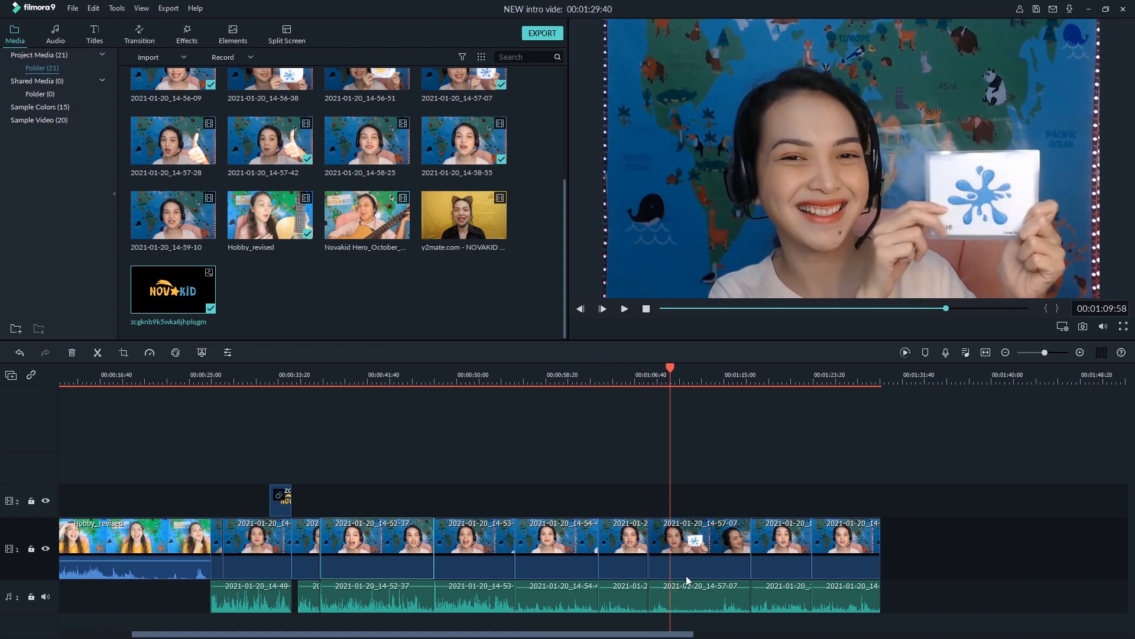
pyautogui.click(700, 552)
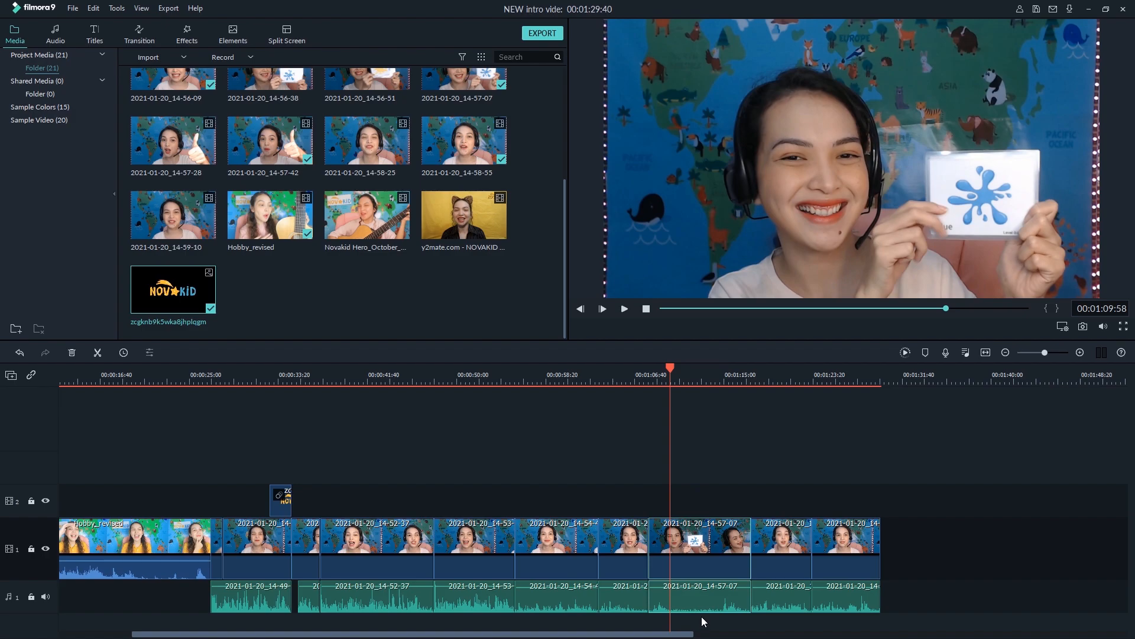
pyautogui.hotkey('ctrl', 'b')
pyautogui.press('space')
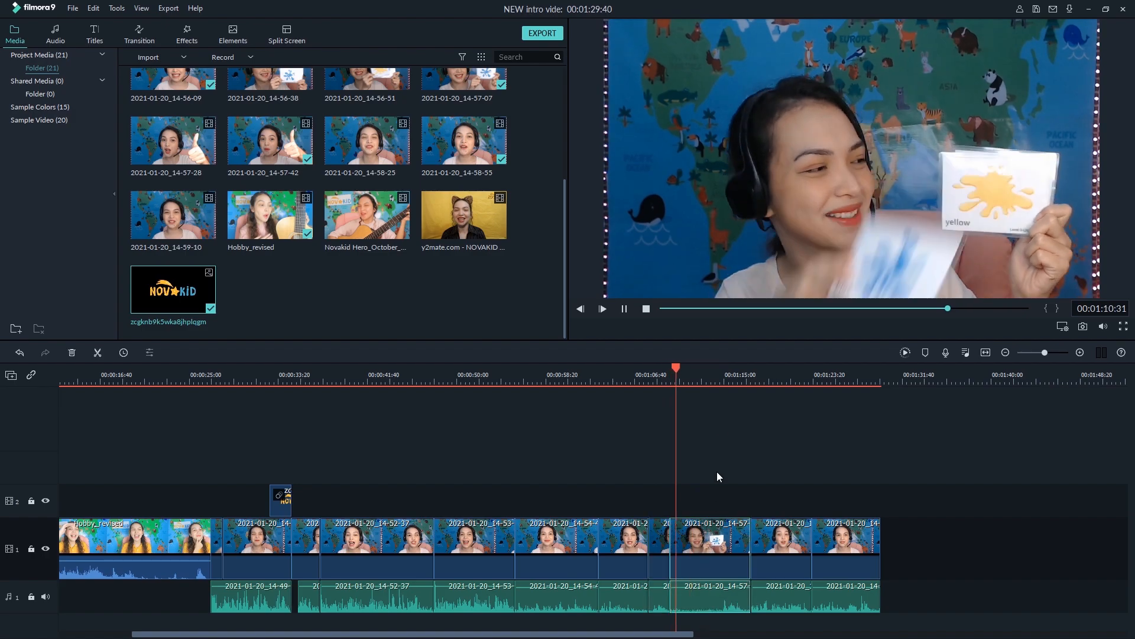
pyautogui.press('space')
pyautogui.click(722, 377)
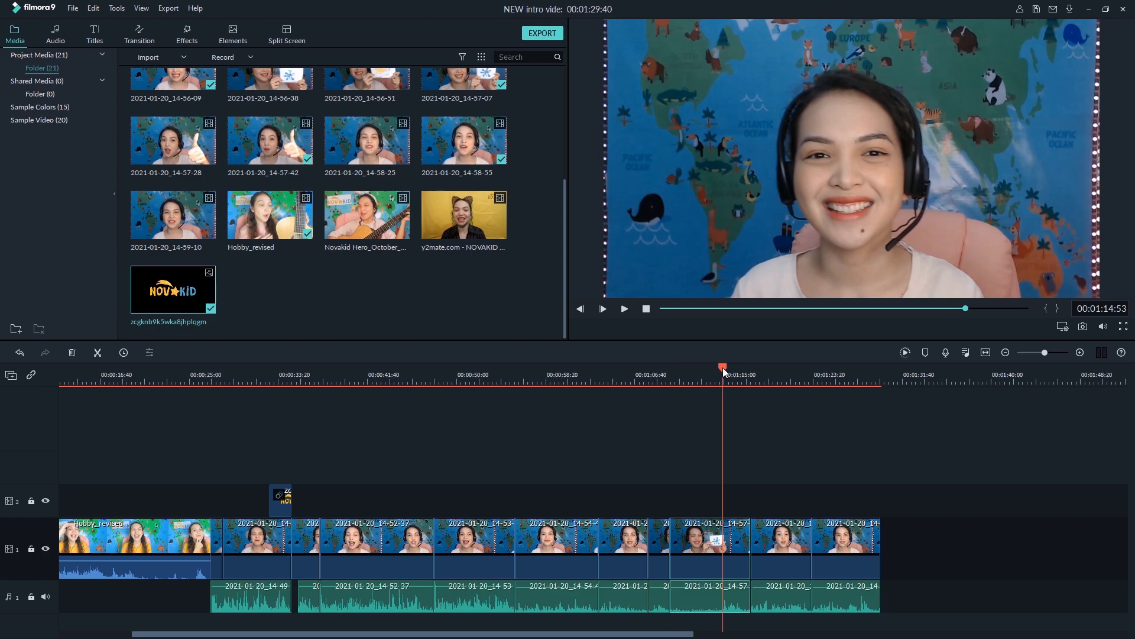
pyautogui.hotkey('ctrl', 'b')
# Delete the detached audio under the flashcard segment between the two new cuts
pyautogui.click(697, 563)
pyautogui.click(697, 605)
pyautogui.press('Delete')
# Set a custom speed of 1.5 with Ripple Edit on the silent flashcard segment and play it back
pyautogui.click(690, 558)
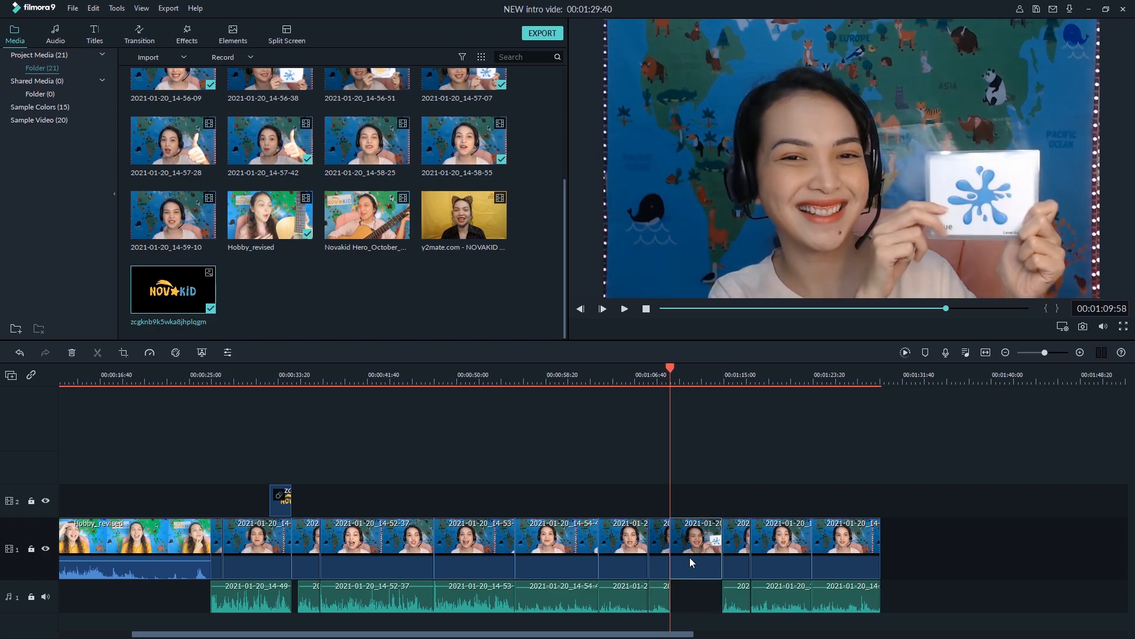
pyautogui.click(690, 557)
pyautogui.doubleClick(689, 558)
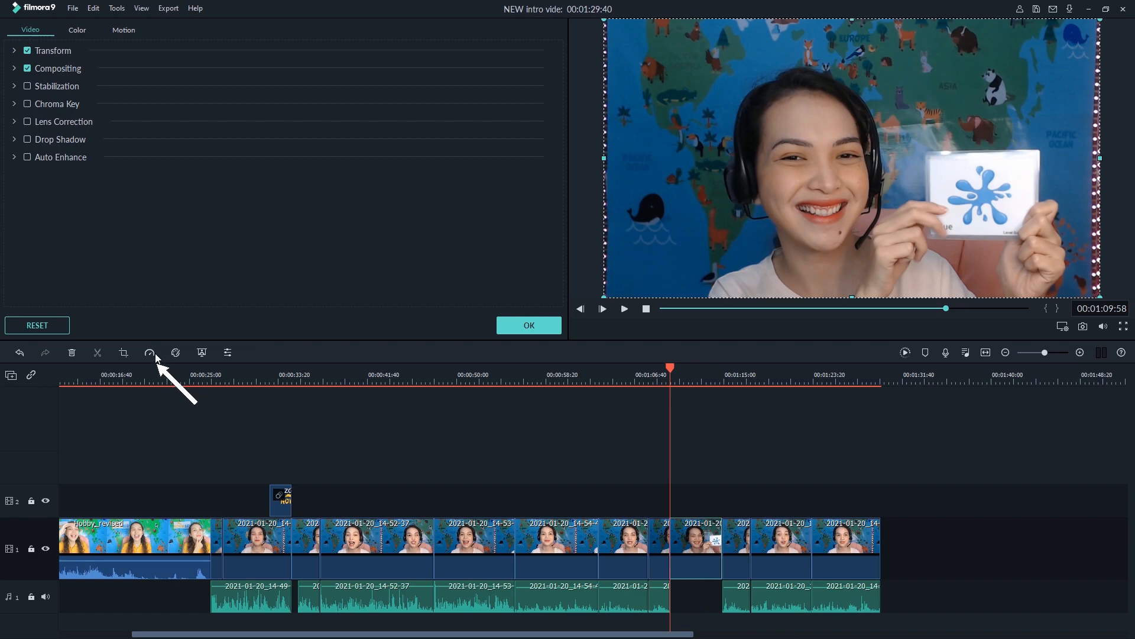
pyautogui.click(156, 356)
pyautogui.click(167, 368)
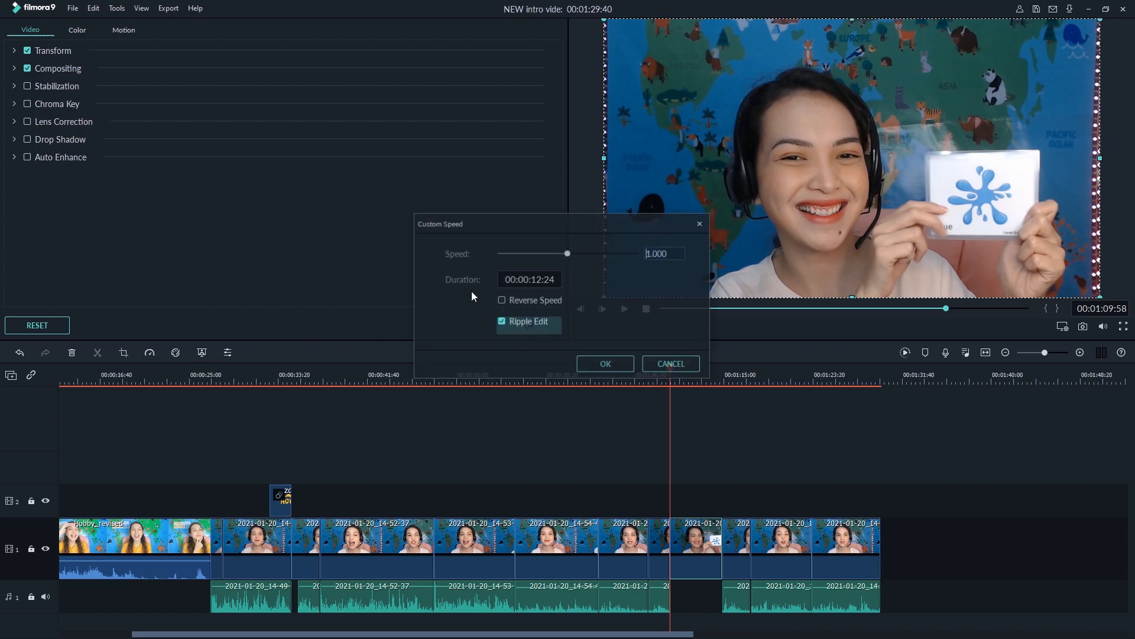
pyautogui.doubleClick(670, 254)
pyautogui.write('500')
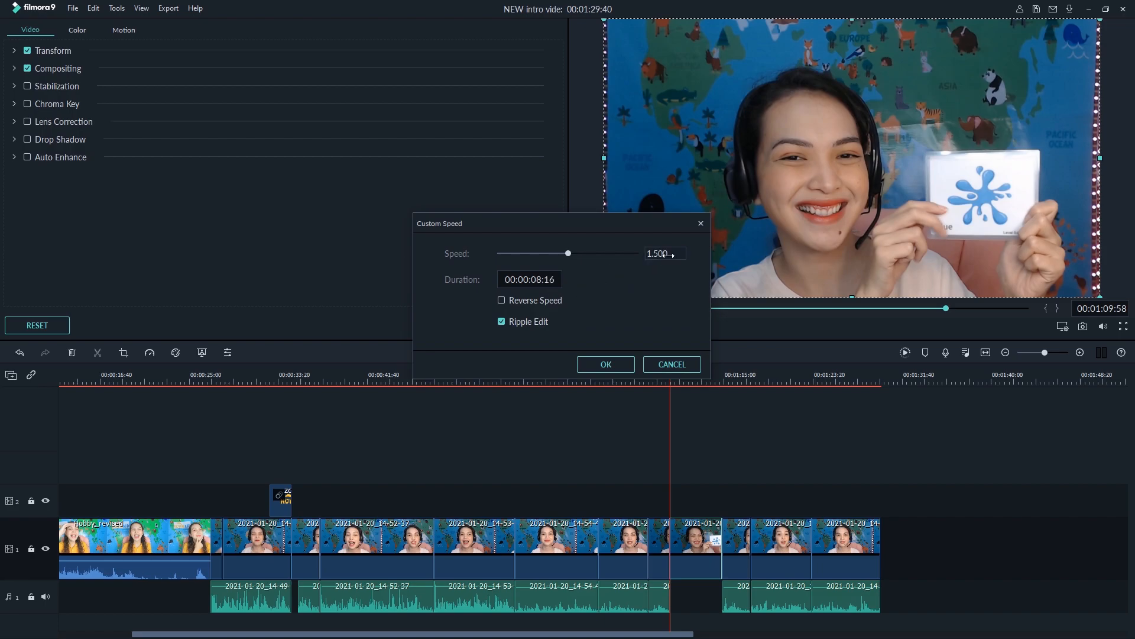
pyautogui.click(606, 363)
pyautogui.click(636, 375)
pyautogui.press('space')
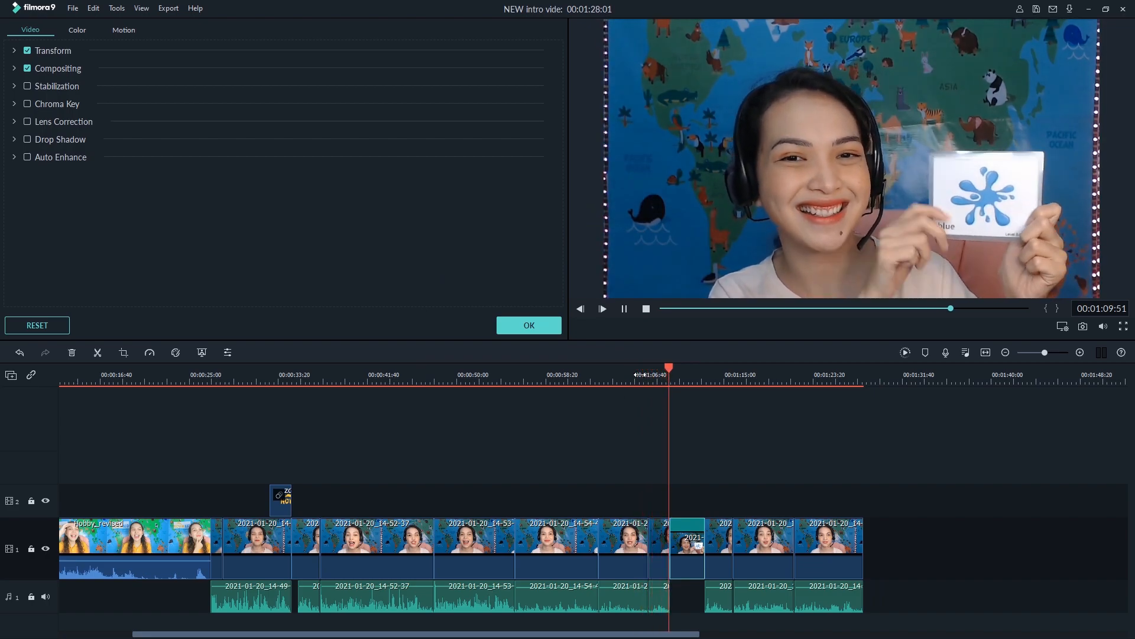
pyautogui.press('space')
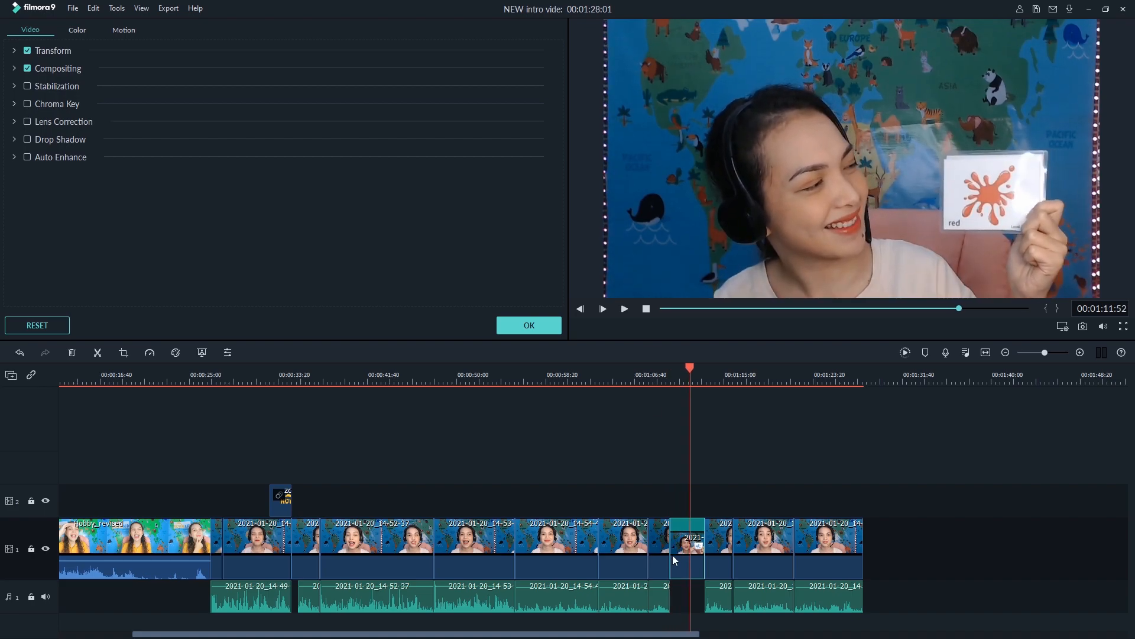
# Speed the silent flashcard segment up to double speed with a Fast preset
pyautogui.click(149, 353)
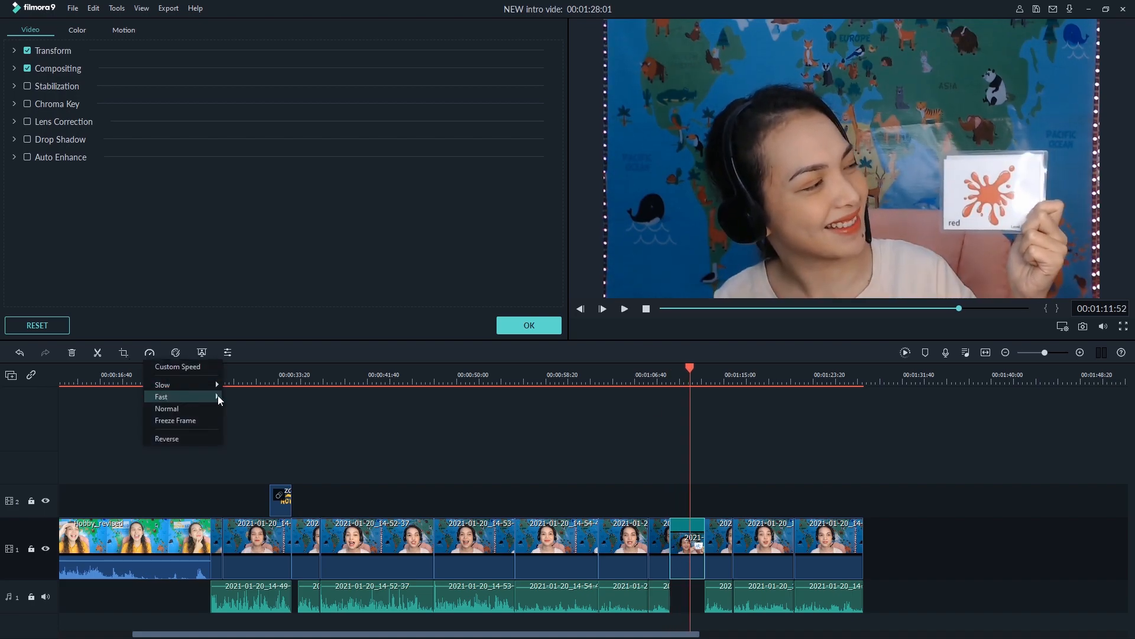
pyautogui.click(240, 396)
# Play through the sped-up flashcard segment and its neighbouring clips, close the clip settings and save the project
pyautogui.click(642, 383)
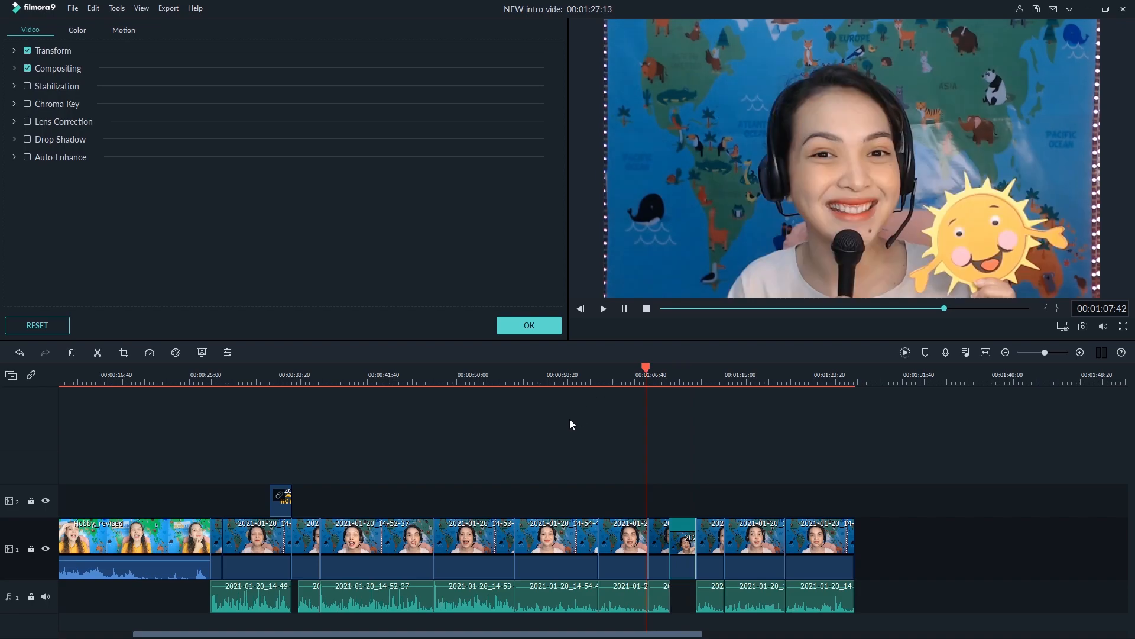
pyautogui.press('space')
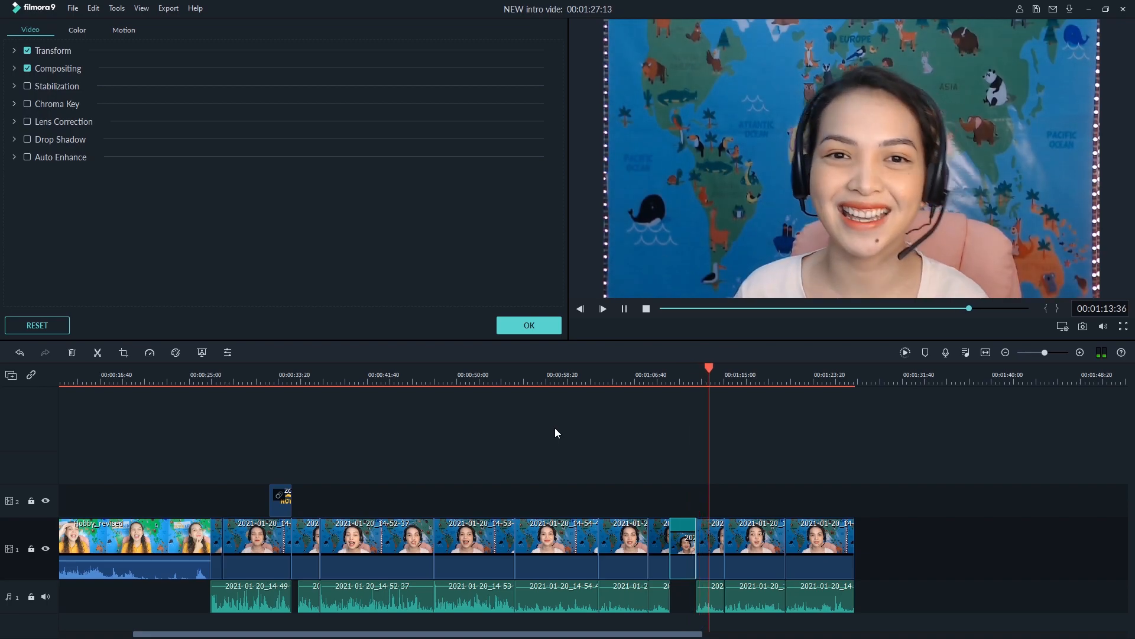
pyautogui.press('space')
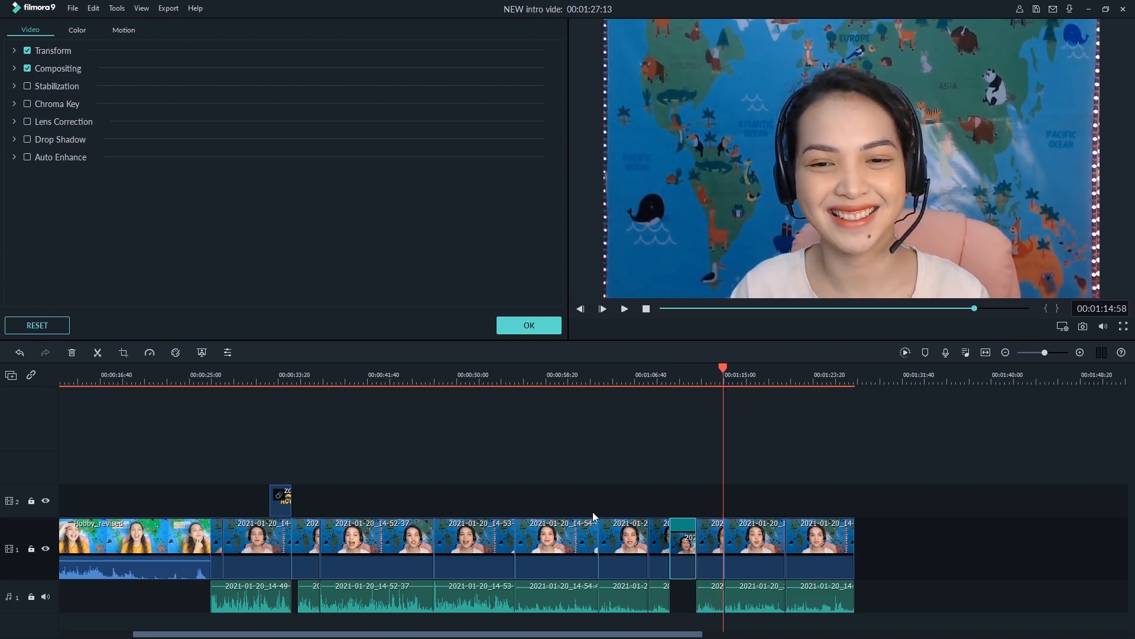
pyautogui.click(561, 328)
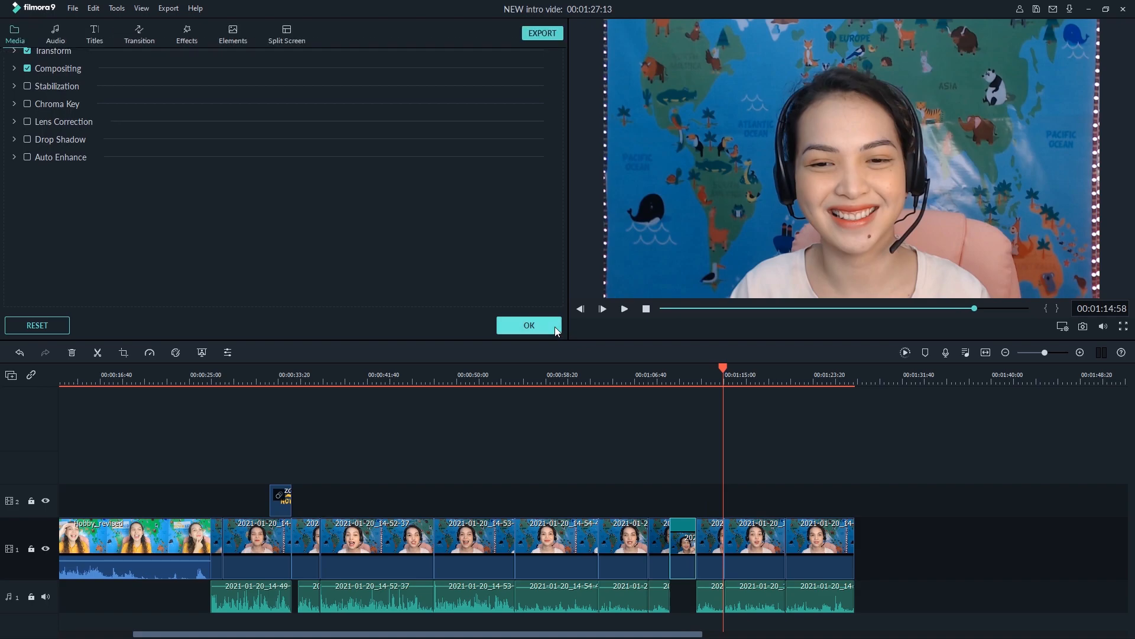
pyautogui.hotkey('ctrl', 's')
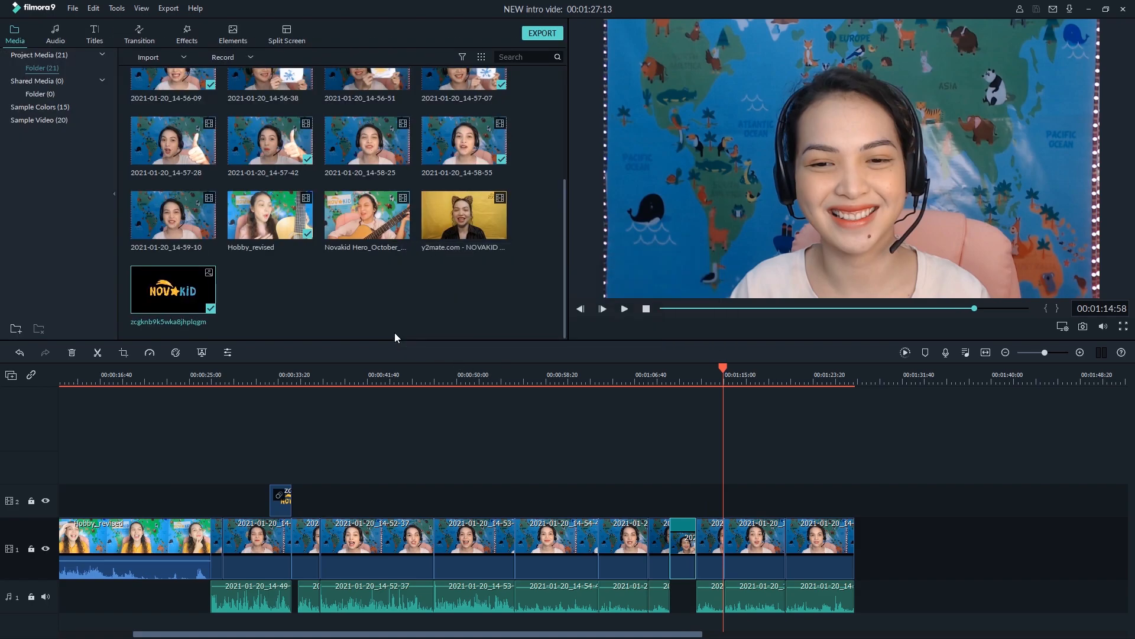
# Append the y2mate NOVAKID introduction clip after the last clip, split it at 00:02:10:01 and delete the part before the split
pyautogui.moveTo(449, 226); pyautogui.dragTo(884, 546)
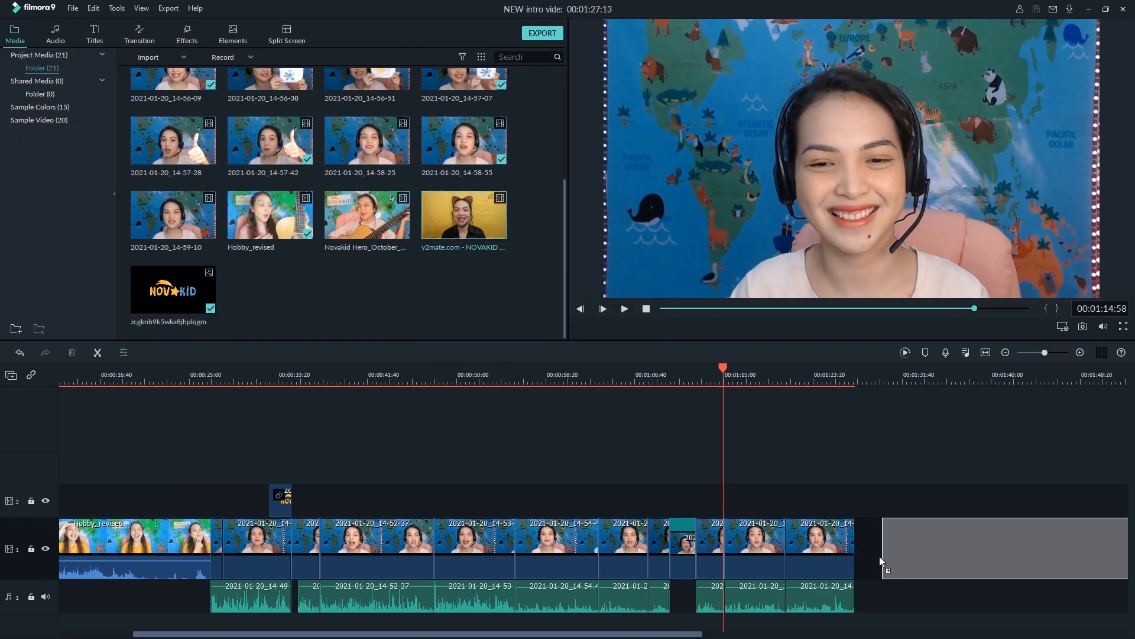
pyautogui.moveTo(532, 634); pyautogui.dragTo(739, 634)
pyautogui.click(802, 375)
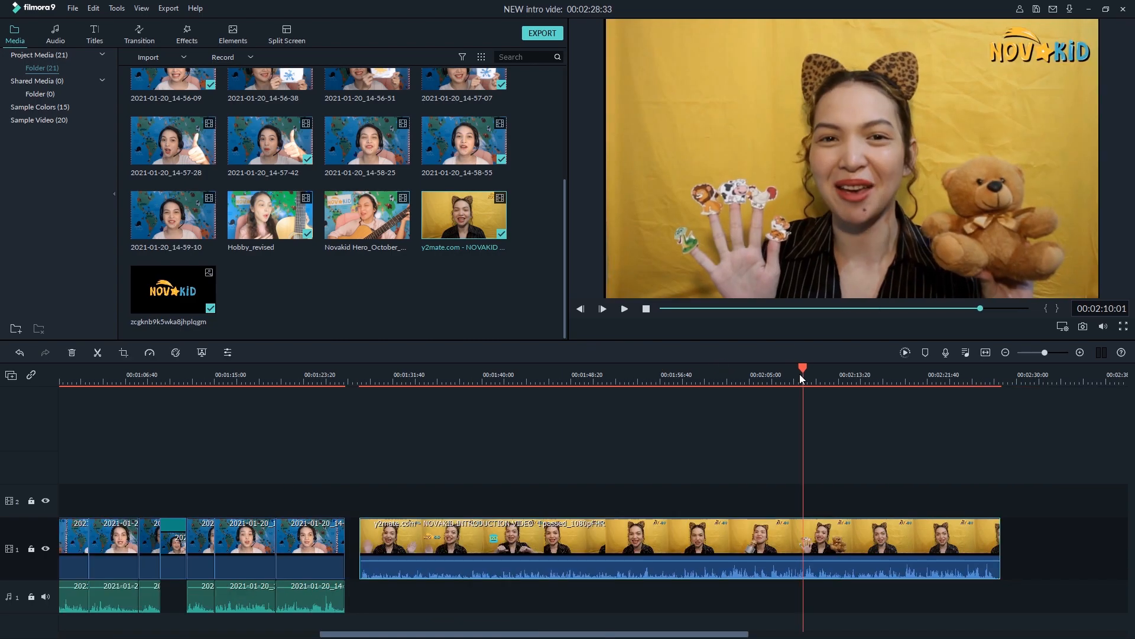
pyautogui.hotkey('ctrl', 'b')
pyautogui.click(498, 559)
pyautogui.press('Delete')
pyautogui.press('space')
# Cut the introduction clip down to its guitar shot by splitting at 00:01:29:22, and delete the shot's detached audio
pyautogui.click(368, 378)
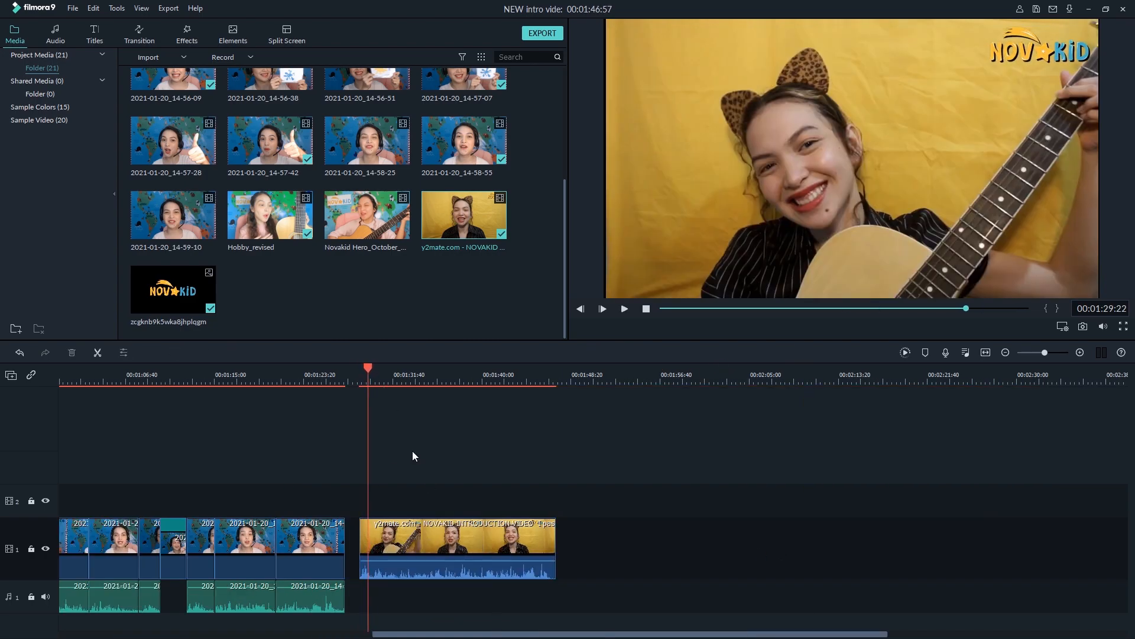
pyautogui.hotkey('ctrl', 'b')
pyautogui.click(384, 533)
pyautogui.press('Delete')
pyautogui.scroll(5, 365, 534)
pyautogui.moveTo(960, 634); pyautogui.dragTo(899, 634)
pyautogui.rightClick(875, 541)
pyautogui.click(884, 613)
pyautogui.click(890, 605)
pyautogui.press('Delete')
# Split and delete the end of the 2021-01-20_14-57-07 video and put the silent guitar shot in its place
pyautogui.moveTo(1062, 542); pyautogui.dragTo(494, 504)
pyautogui.moveTo(899, 634); pyautogui.dragTo(866, 634)
pyautogui.click(241, 373)
pyautogui.press('space')
pyautogui.press('space')
pyautogui.click(366, 541)
pyautogui.hotkey('ctrl', 'b')
pyautogui.click(369, 542)
pyautogui.press('Delete')
pyautogui.moveTo(845, 503); pyautogui.dragTo(351, 542)
# Move the 2021-01-20_14-57-42 and 2021-01-20_14-58-55 clips with their audio up against the preceding footage and play back
pyautogui.moveTo(406, 595); pyautogui.dragTo(386, 595)
pyautogui.moveTo(543, 444); pyautogui.dragTo(1118, 607)
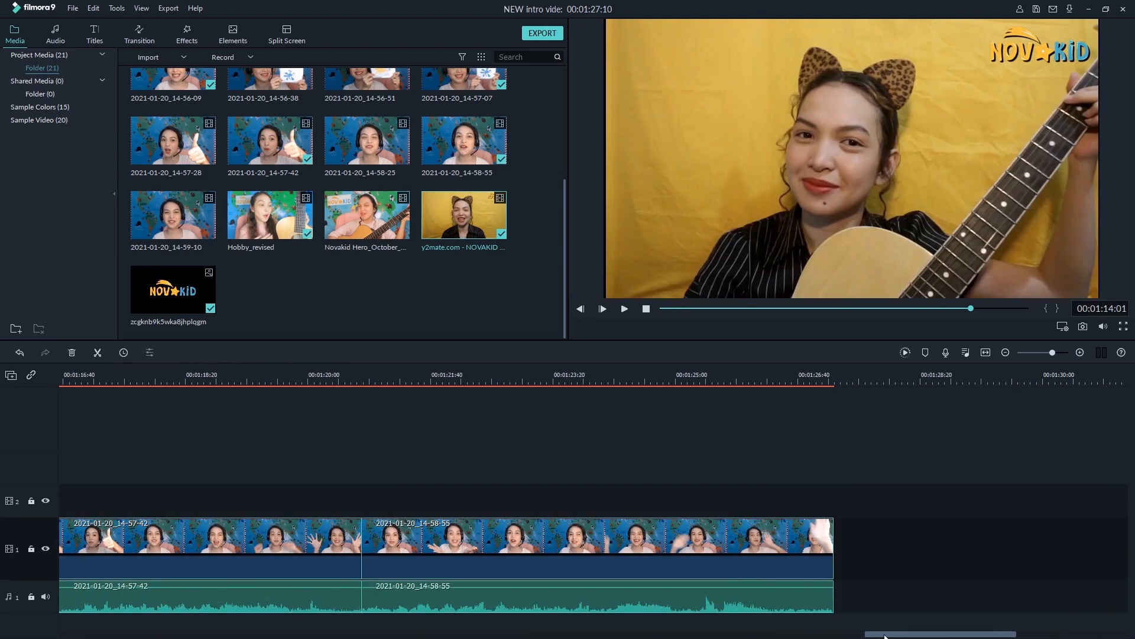
pyautogui.moveTo(883, 634); pyautogui.dragTo(754, 634)
pyautogui.moveTo(853, 558); pyautogui.dragTo(835, 558)
pyautogui.click(663, 381)
pyautogui.press('space')
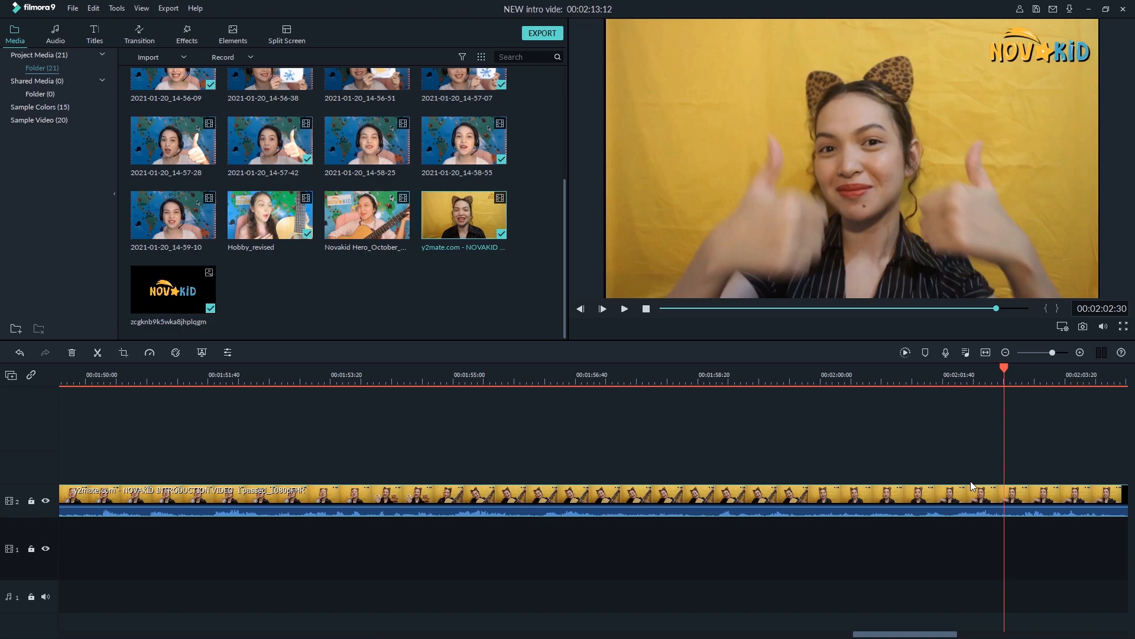
# Pick a short silent shot from the y2mate NOVAKID clip and place it on the second video track above the 2021-01-20_14-57-42 clip
pyautogui.press('Left')
pyautogui.press('Left')
pyautogui.press('Left')
pyautogui.press('Left')
pyautogui.press('Right')
pyautogui.press('Right')
pyautogui.press('Right')
pyautogui.press('Right')
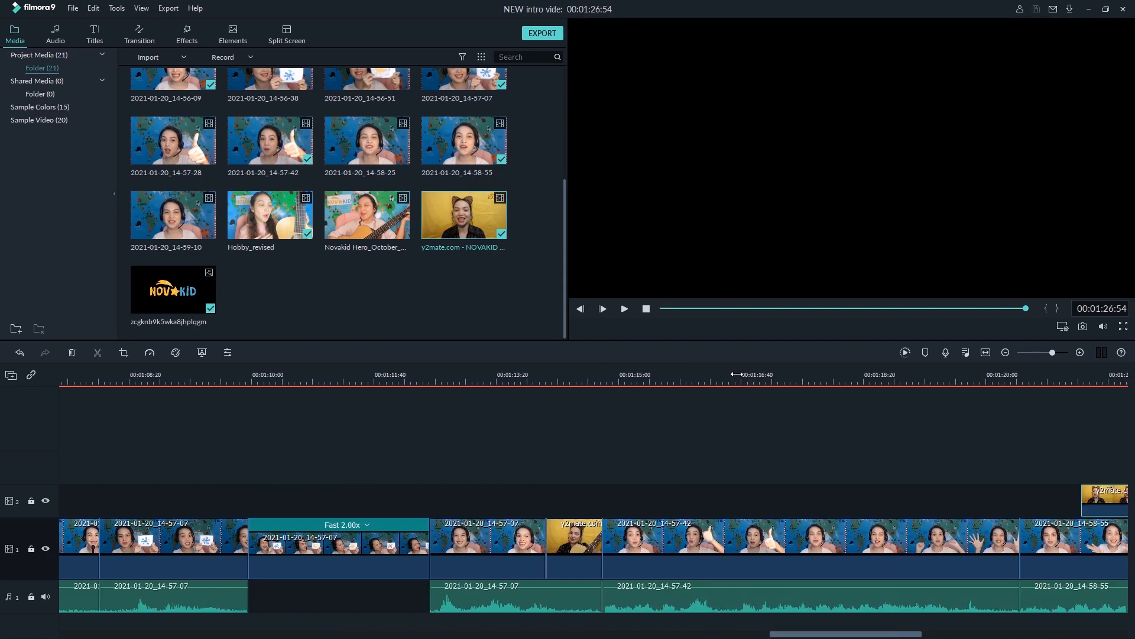
pyautogui.click(763, 374)
pyautogui.moveTo(1104, 503); pyautogui.dragTo(795, 486)
pyautogui.moveTo(845, 636); pyautogui.dragTo(1034, 636)
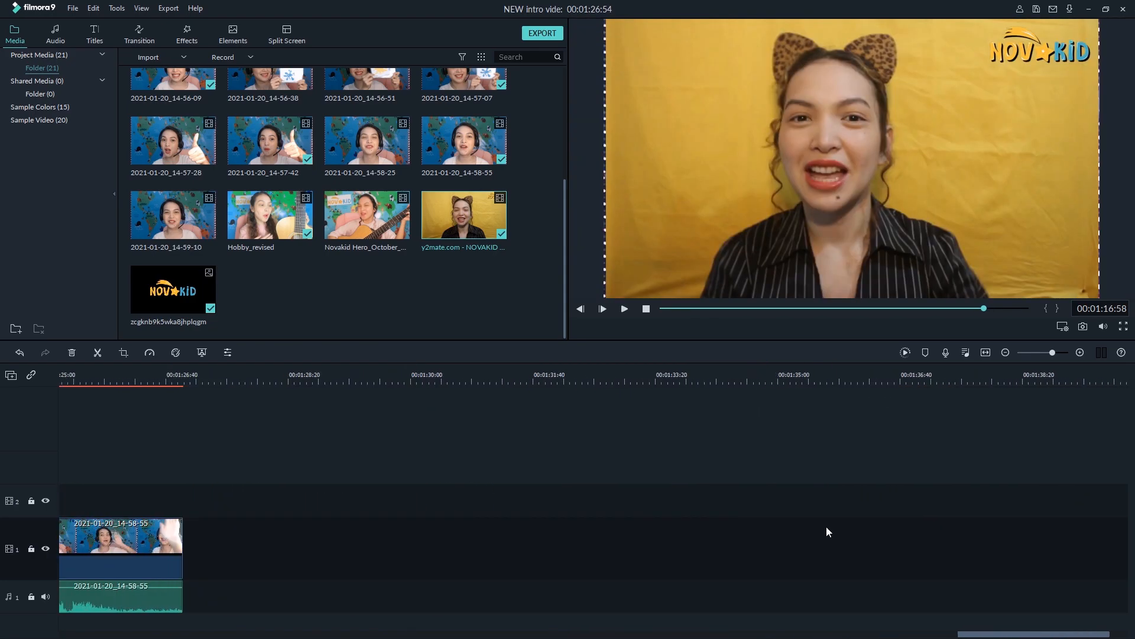
# Add the Novakid Hero_October clip after the last clip and split it at 00:01:57:31, just before the pizza flashcard shot
pyautogui.moveTo(349, 229); pyautogui.dragTo(251, 547)
pyautogui.click(885, 308)
pyautogui.moveTo(892, 311); pyautogui.dragTo(931, 310)
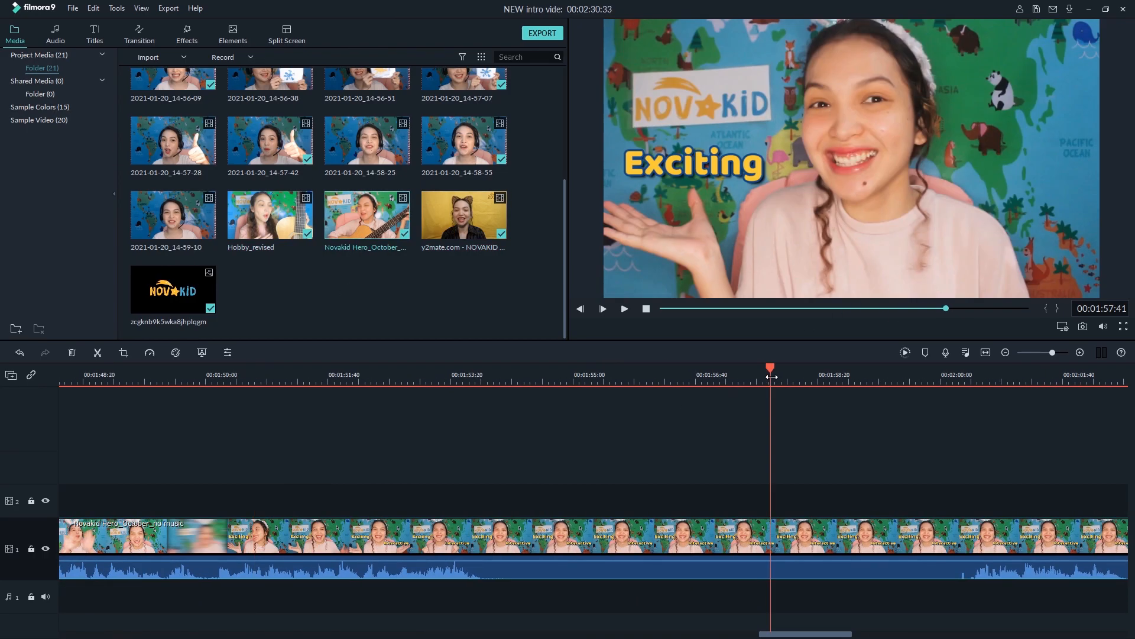
pyautogui.click(754, 367)
pyautogui.moveTo(755, 367); pyautogui.dragTo(758, 368)
pyautogui.hotkey('ctrl', 'b')
pyautogui.doubleClick(815, 537)
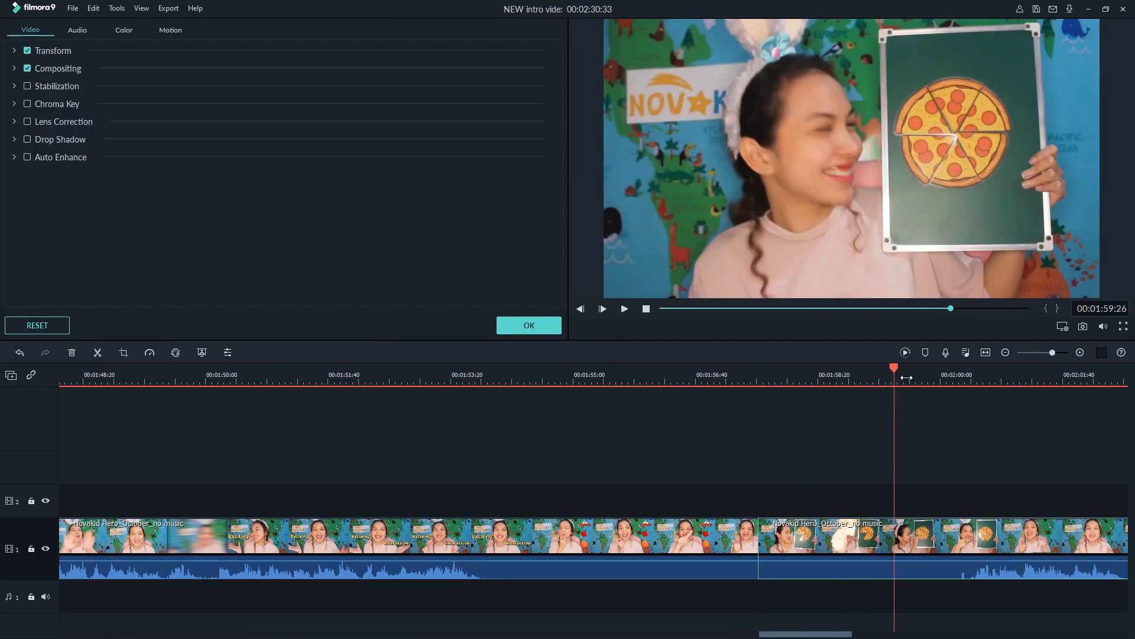
# Delete the Novakid Hero footage after about 00:02:00:00, move the pizza flashcard shot to the second video track and save the project
pyautogui.click(913, 376)
pyautogui.moveTo(925, 376); pyautogui.dragTo(956, 367)
pyautogui.hotkey('ctrl', 'b')
pyautogui.click(1003, 550)
pyautogui.press('Delete')
pyautogui.moveTo(883, 551); pyautogui.dragTo(362, 501)
pyautogui.hotkey('ctrl', 's')
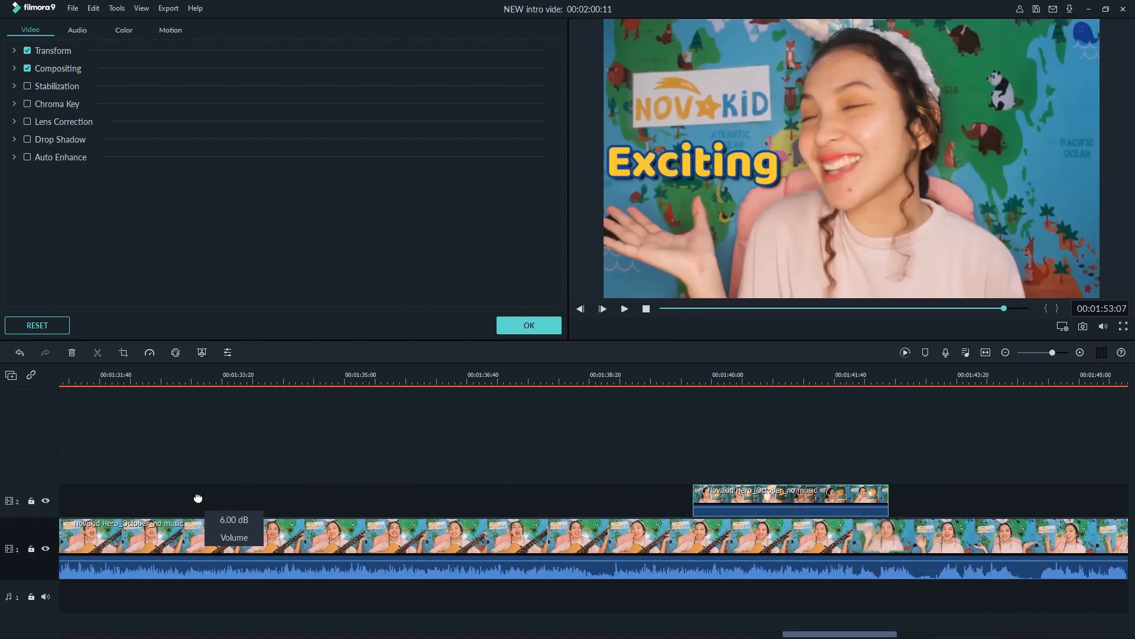
# Place the pizza flashcard shot directly behind the yellow-background shot on the second video track, above the 2021-01-20_14-57-42 clip
pyautogui.moveTo(197, 497); pyautogui.dragTo(241, 499)
pyautogui.moveTo(888, 634); pyautogui.dragTo(781, 635)
pyautogui.moveTo(1105, 504); pyautogui.dragTo(78, 510)
pyautogui.scroll(5, 650, 633)
pyautogui.click(670, 370)
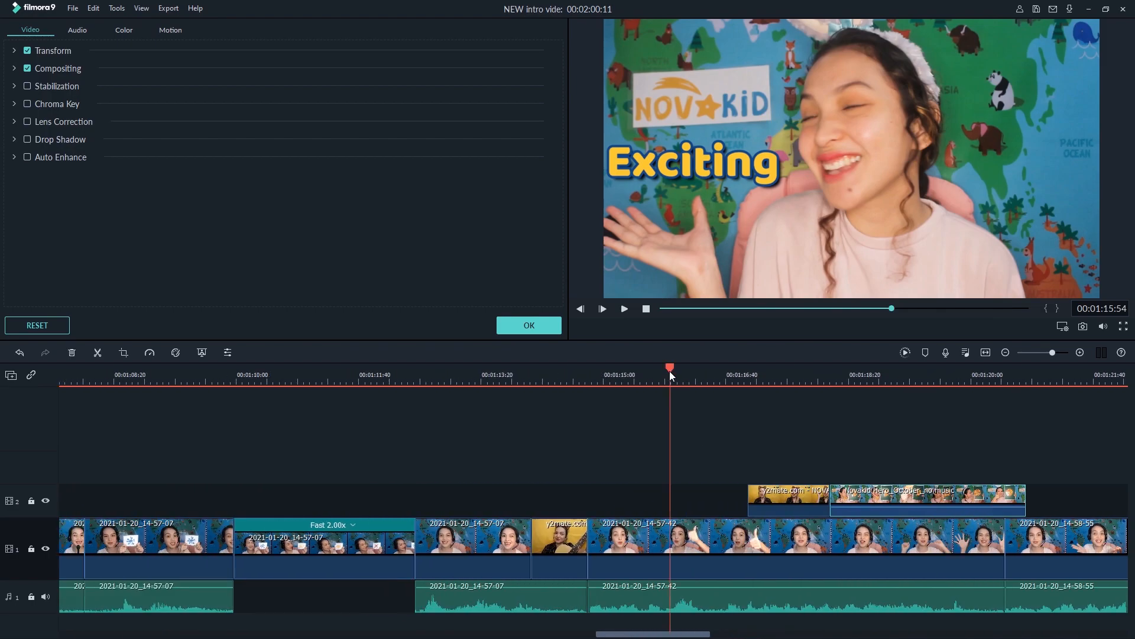
pyautogui.press('space')
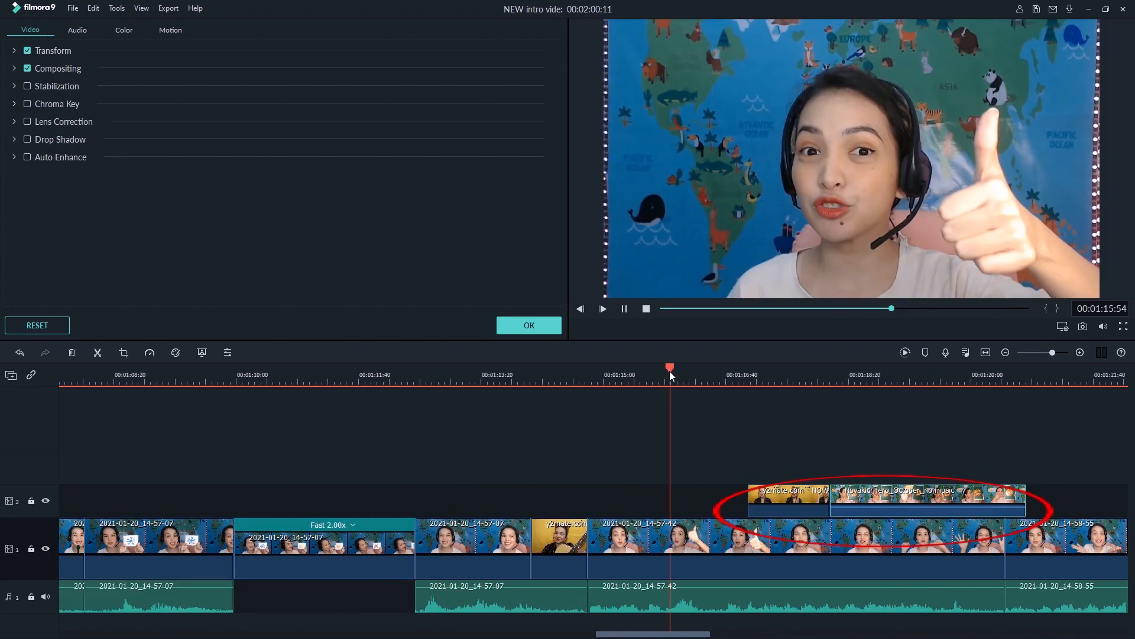
# Shift both overlay shots above the 2021-01-20_14-57-42 clip to start at 00:01:16:31 and play them back
pyautogui.press('space')
pyautogui.click(708, 377)
pyautogui.moveTo(709, 369); pyautogui.dragTo(716, 368)
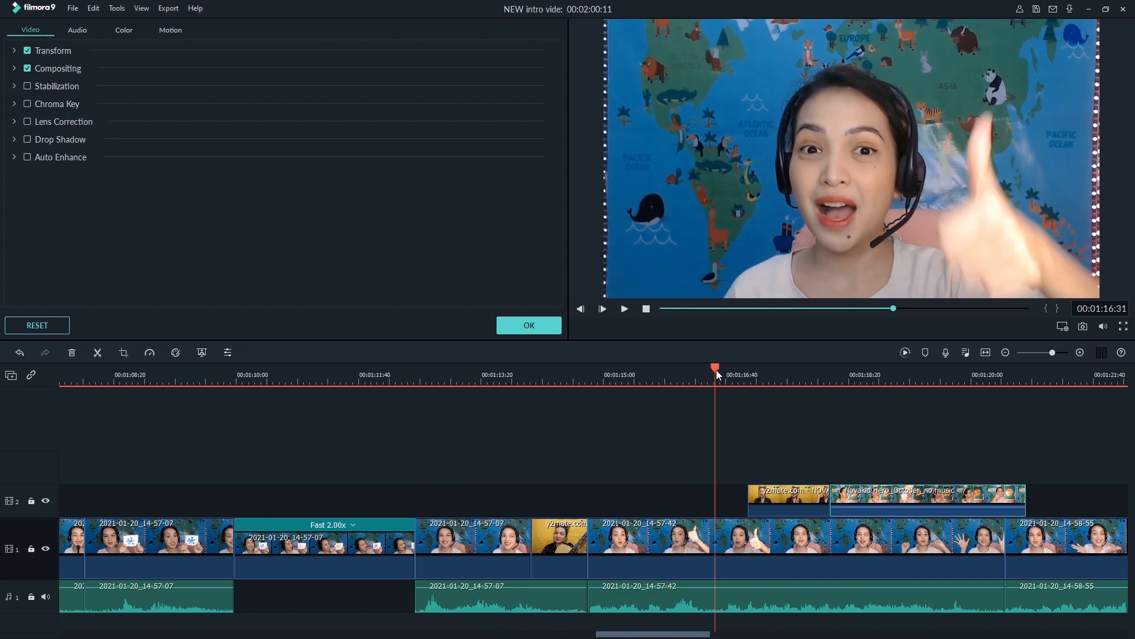
pyautogui.moveTo(744, 502); pyautogui.dragTo(712, 502)
pyautogui.moveTo(856, 495); pyautogui.dragTo(842, 495)
pyautogui.press('space')
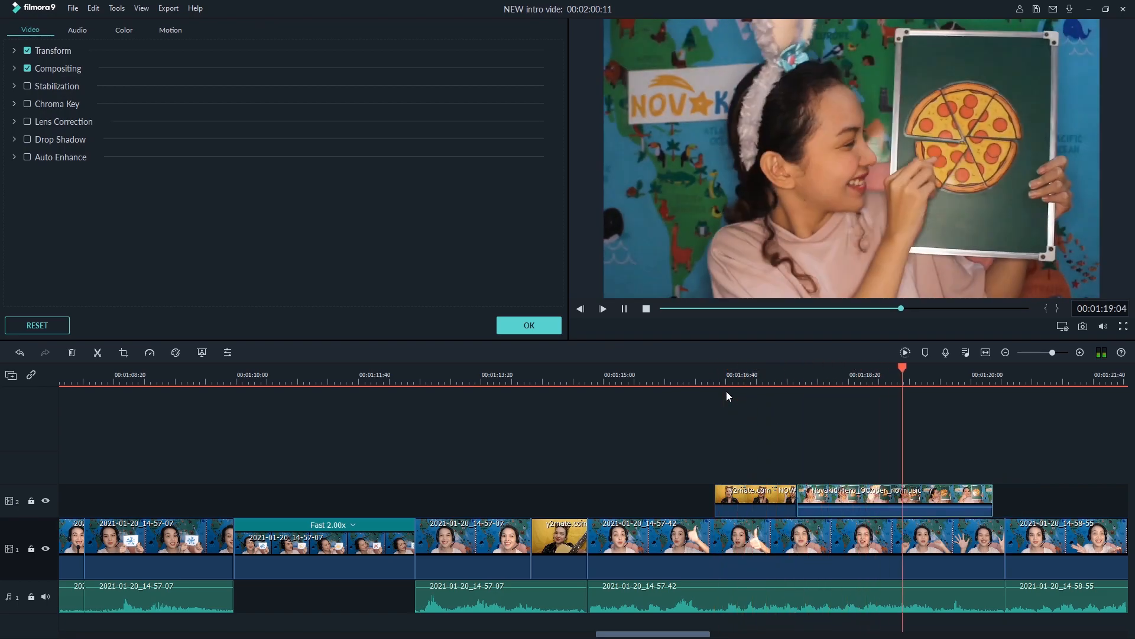
pyautogui.press('space')
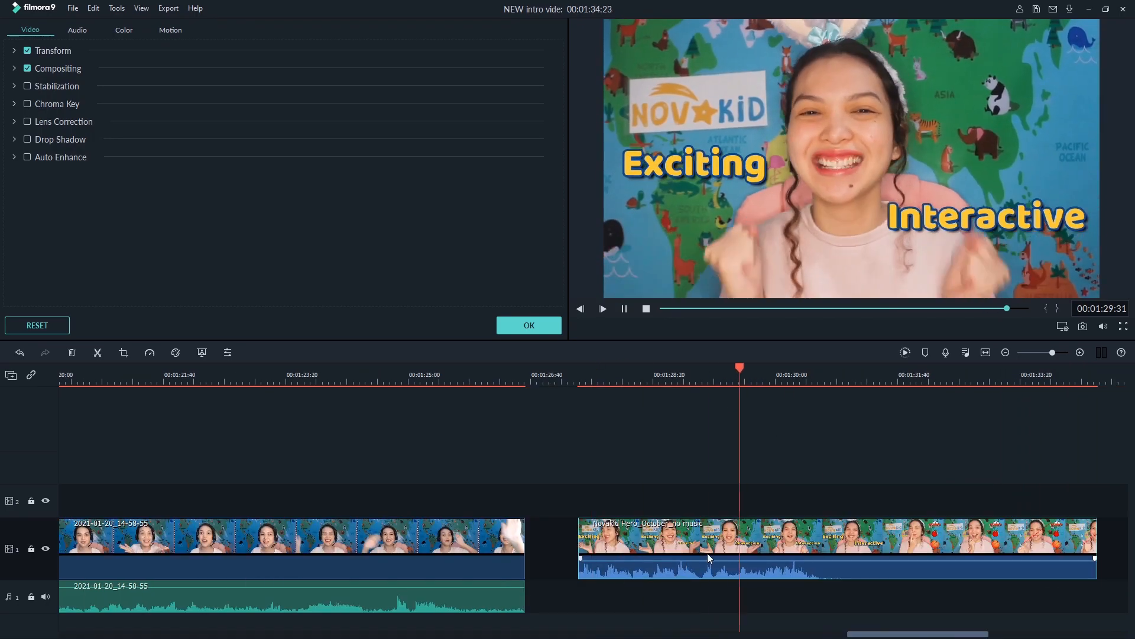
# Trim the remaining Novakid Hero clip to the letter-matching shot ending at 00:01:30:31 and overlay it above the 2021-01-20_14-58-55 clip
pyautogui.click(857, 378)
pyautogui.moveTo(857, 368); pyautogui.dragTo(848, 370)
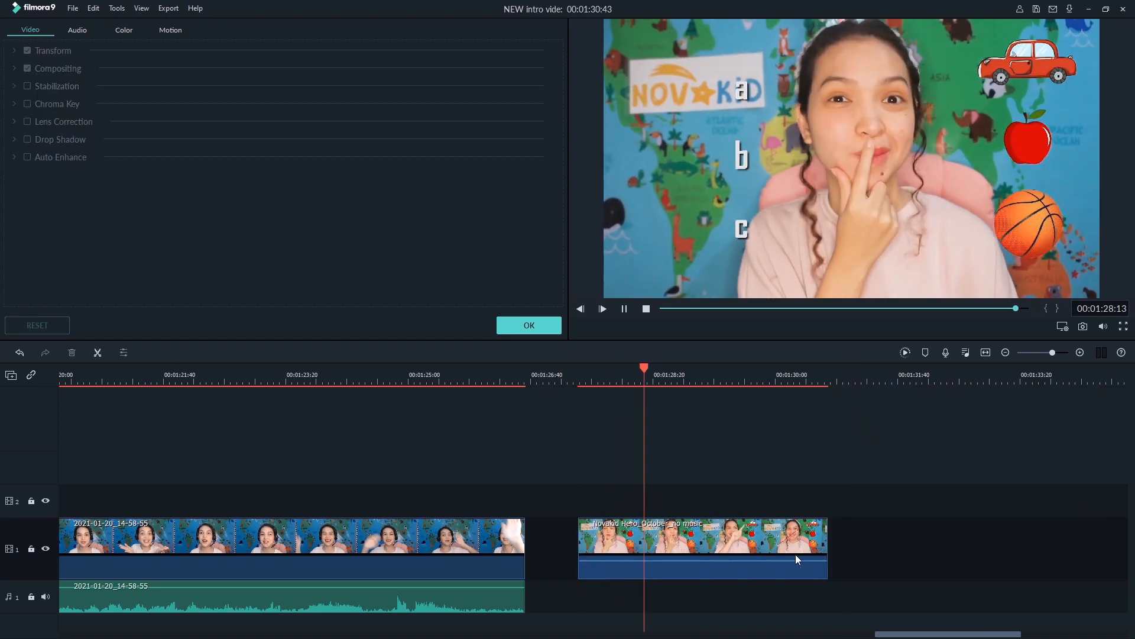
pyautogui.moveTo(644, 370); pyautogui.dragTo(814, 373)
pyautogui.click(818, 531)
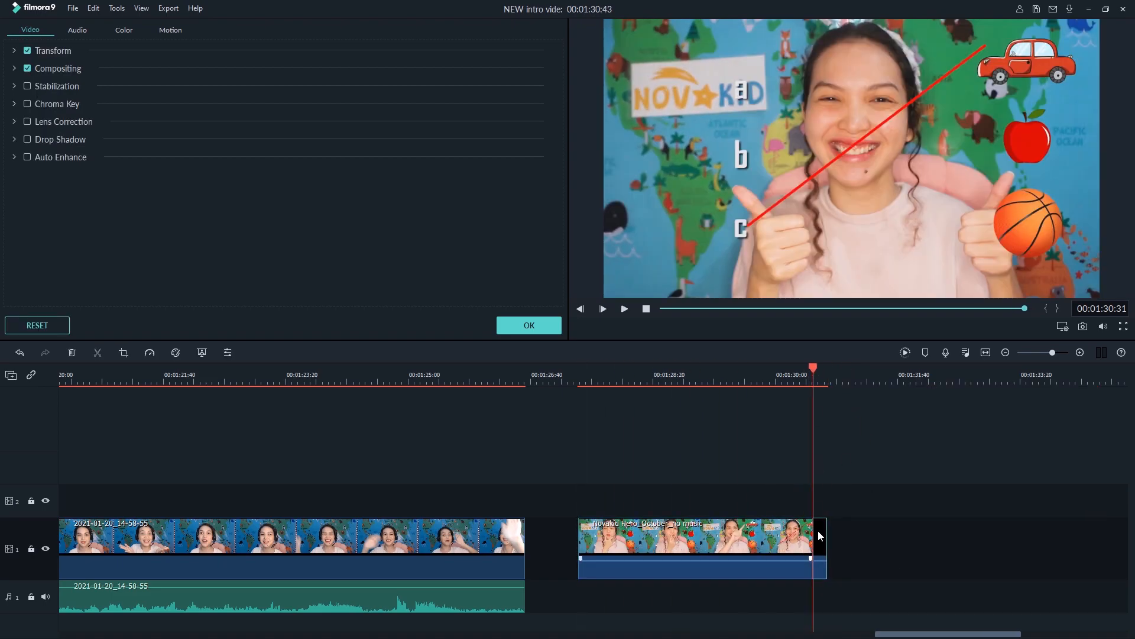
pyautogui.moveTo(714, 529); pyautogui.dragTo(330, 499)
pyautogui.moveTo(967, 629); pyautogui.dragTo(818, 632)
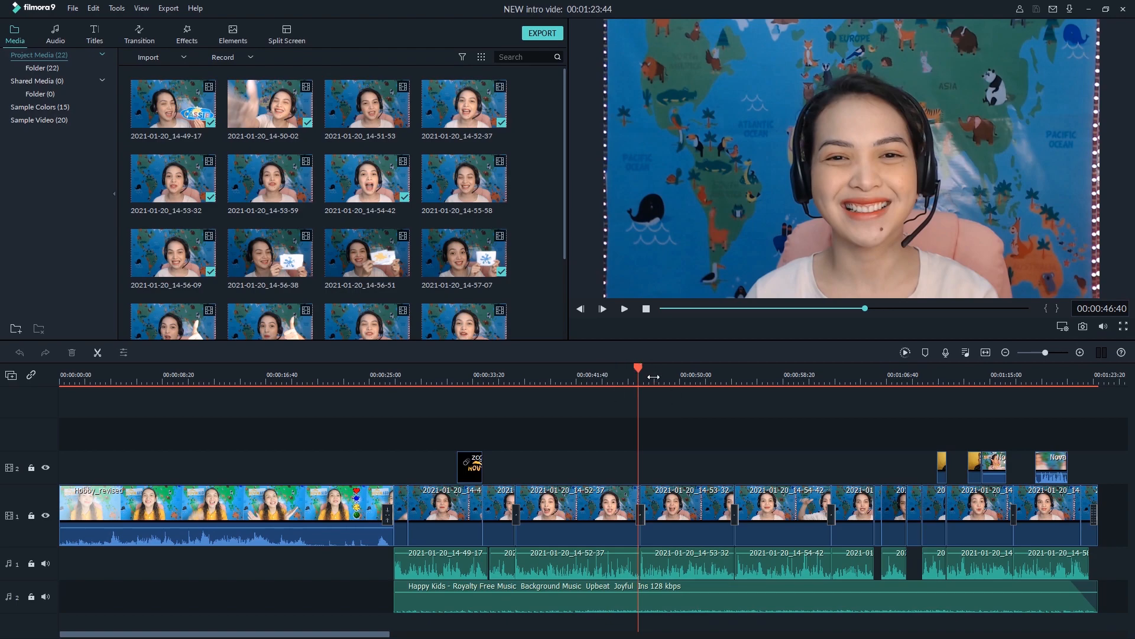
pyautogui.scroll(6, 653, 377)
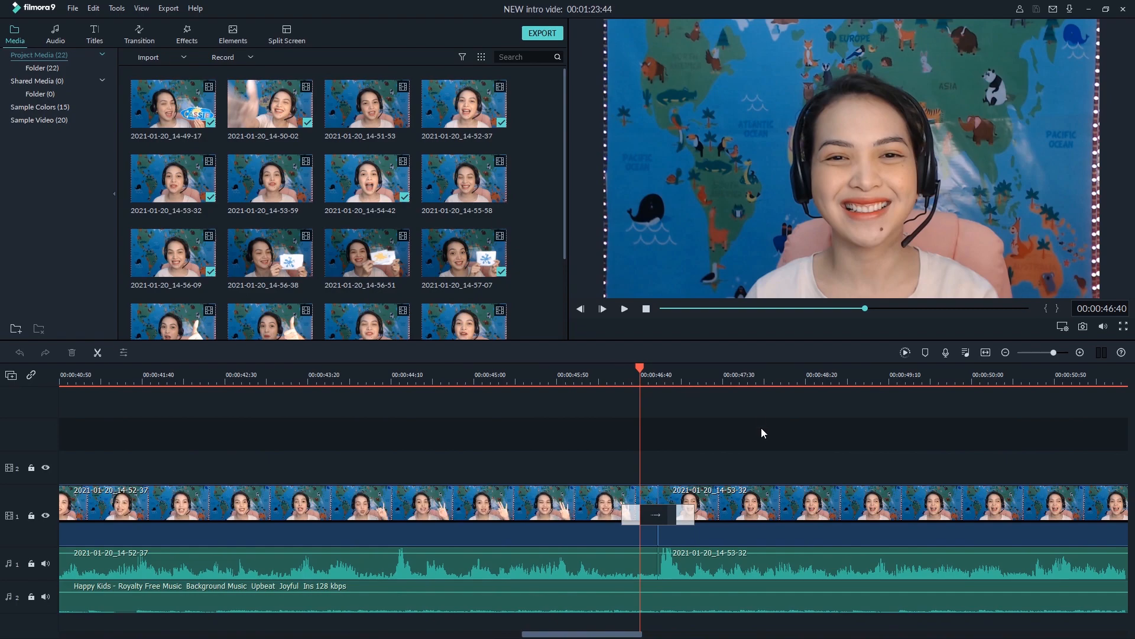
pyautogui.scroll(-2, 710, 376)
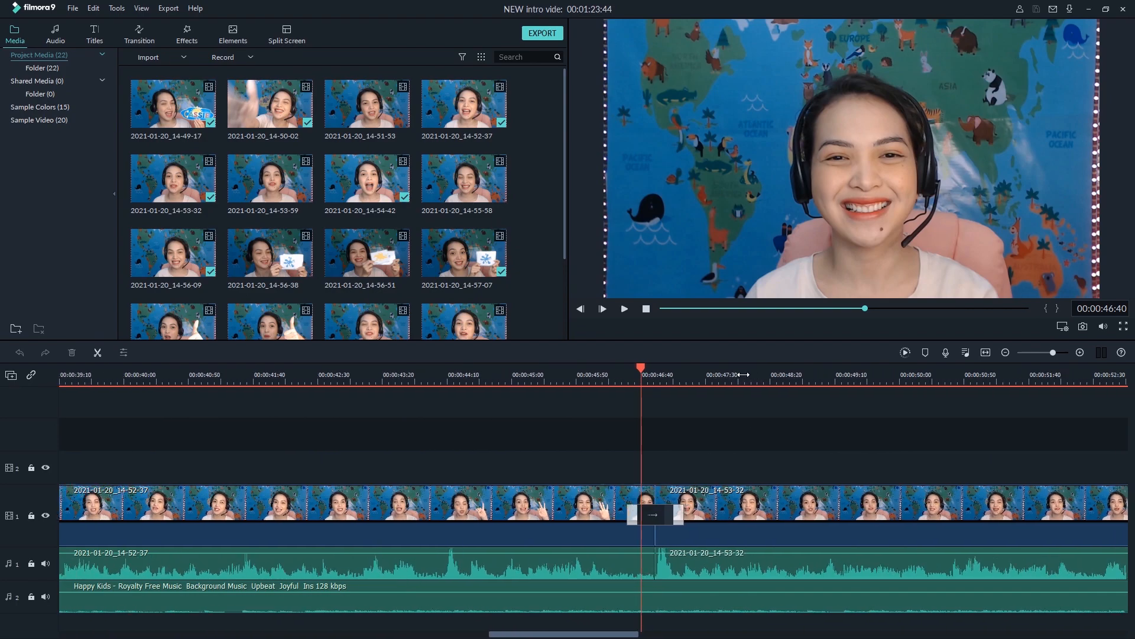
pyautogui.scroll(-2, 686, 375)
pyautogui.moveTo(638, 375); pyautogui.dragTo(661, 384)
pyautogui.moveTo(483, 634); pyautogui.dragTo(549, 609)
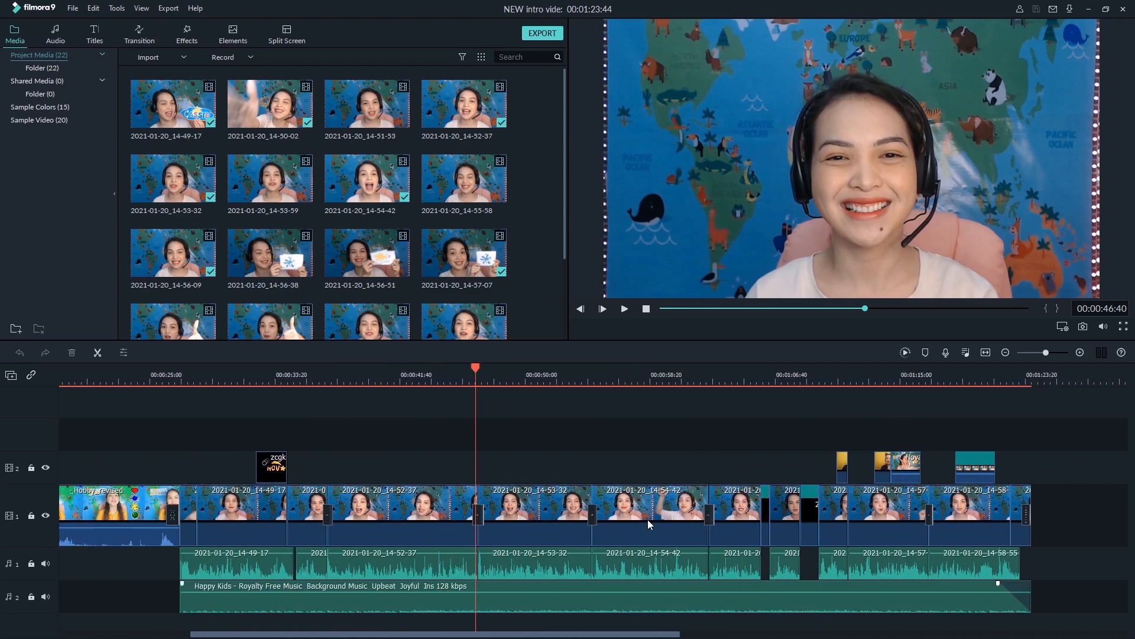
pyautogui.moveTo(815, 376); pyautogui.dragTo(429, 395)
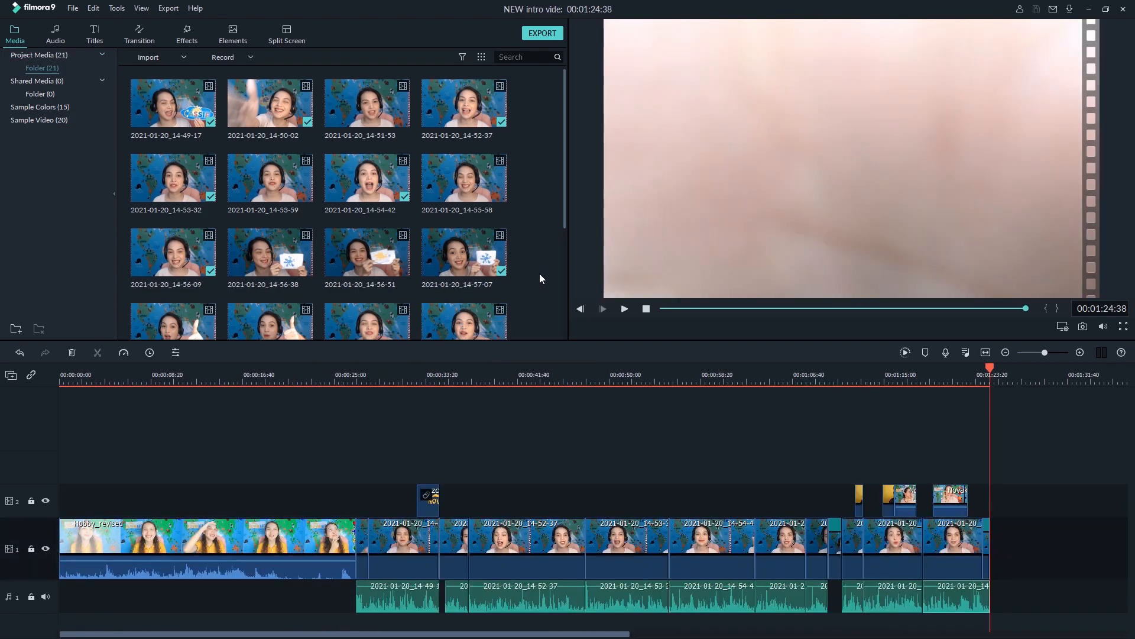
# Import the Happy Kids royalty-free background music file from the NEW intro vide folder into the project media
pyautogui.rightClick(539, 273)
pyautogui.click(548, 281)
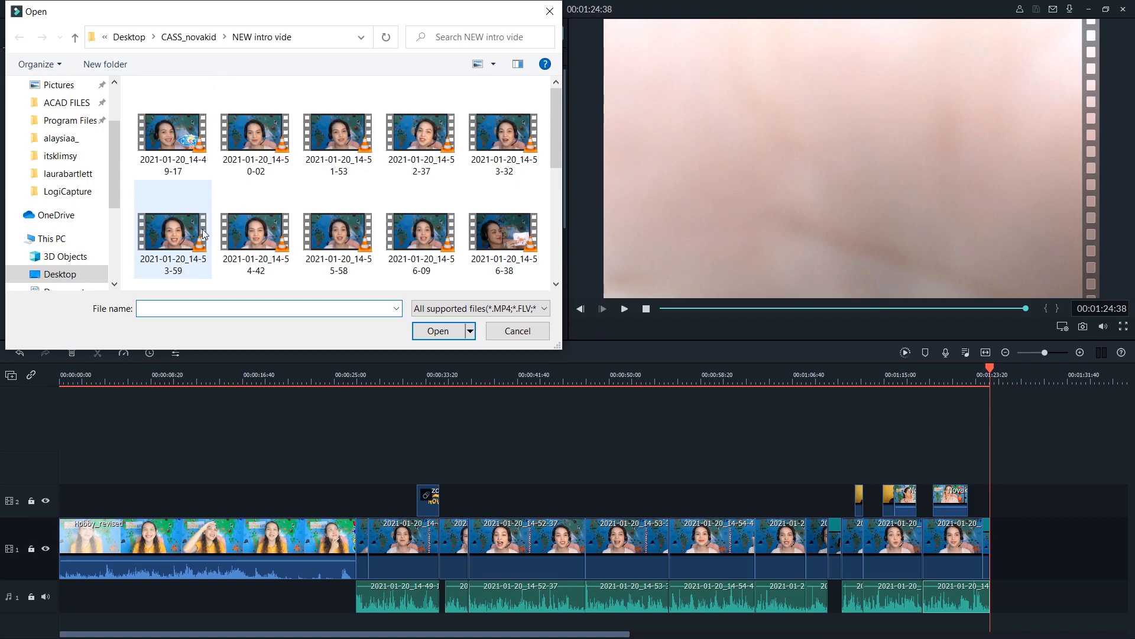
pyautogui.scroll(-5, 207, 229)
pyautogui.doubleClick(337, 95)
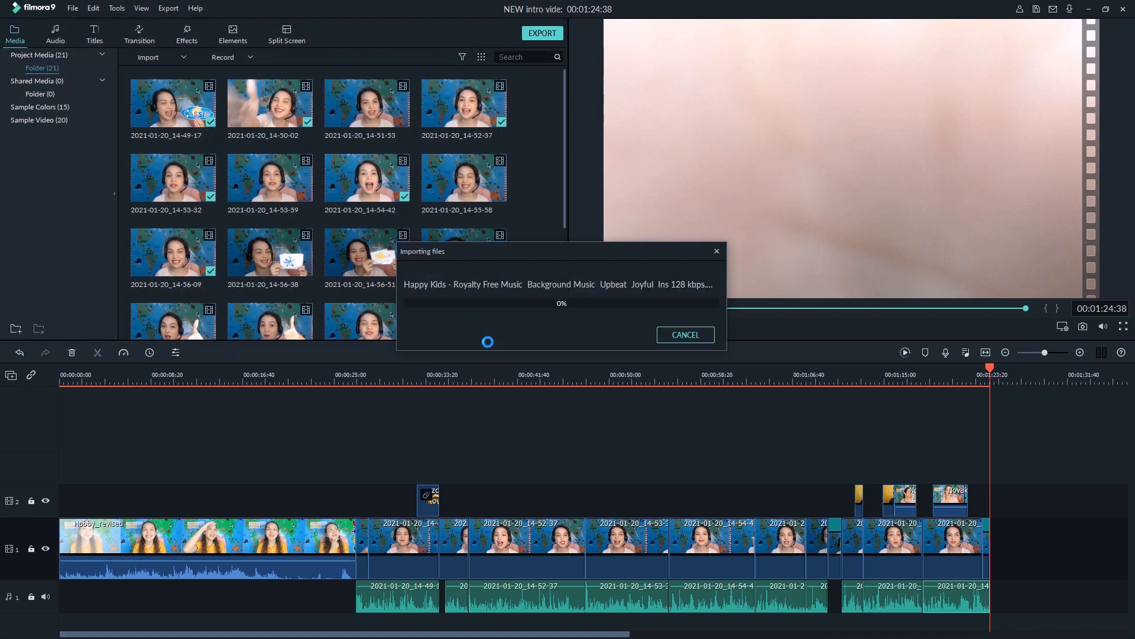
pyautogui.scroll(-3, 391, 325)
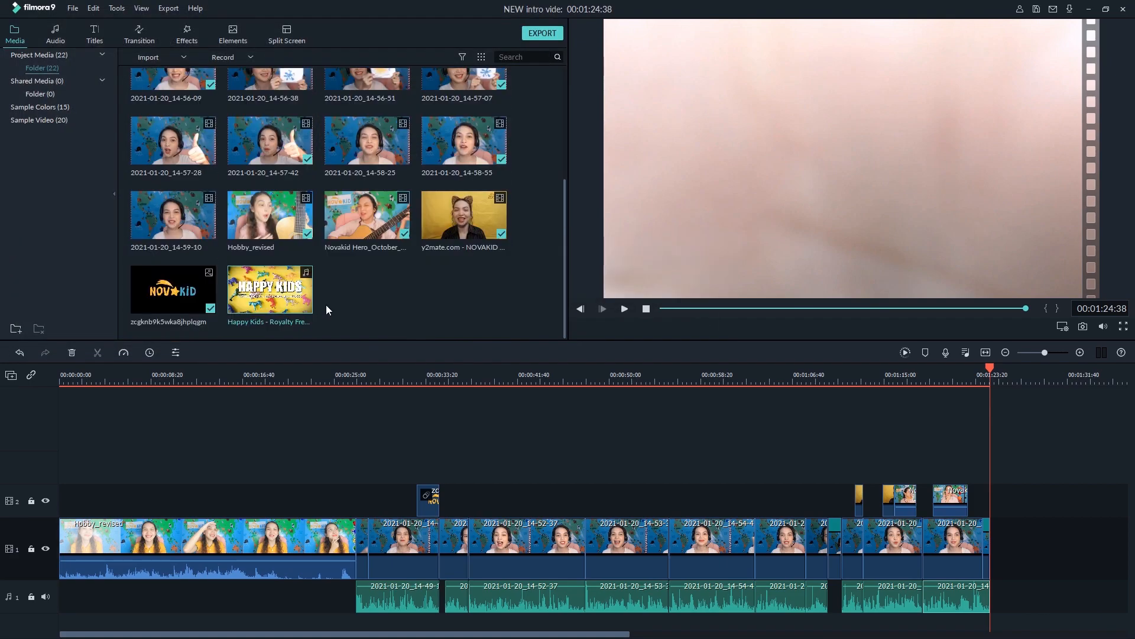
# Put the Happy Kids music on a second audio track, starting where the Hobby_revised clip ends
pyautogui.moveTo(308, 320); pyautogui.dragTo(68, 590)
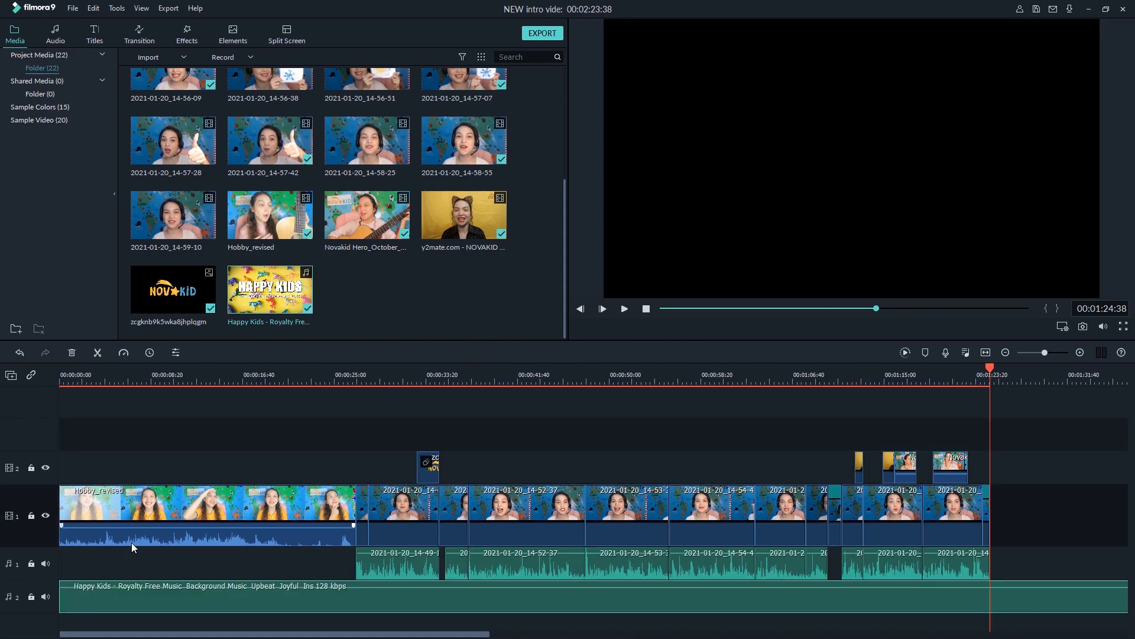
pyautogui.moveTo(223, 371); pyautogui.dragTo(116, 427)
pyautogui.moveTo(335, 608); pyautogui.dragTo(646, 596)
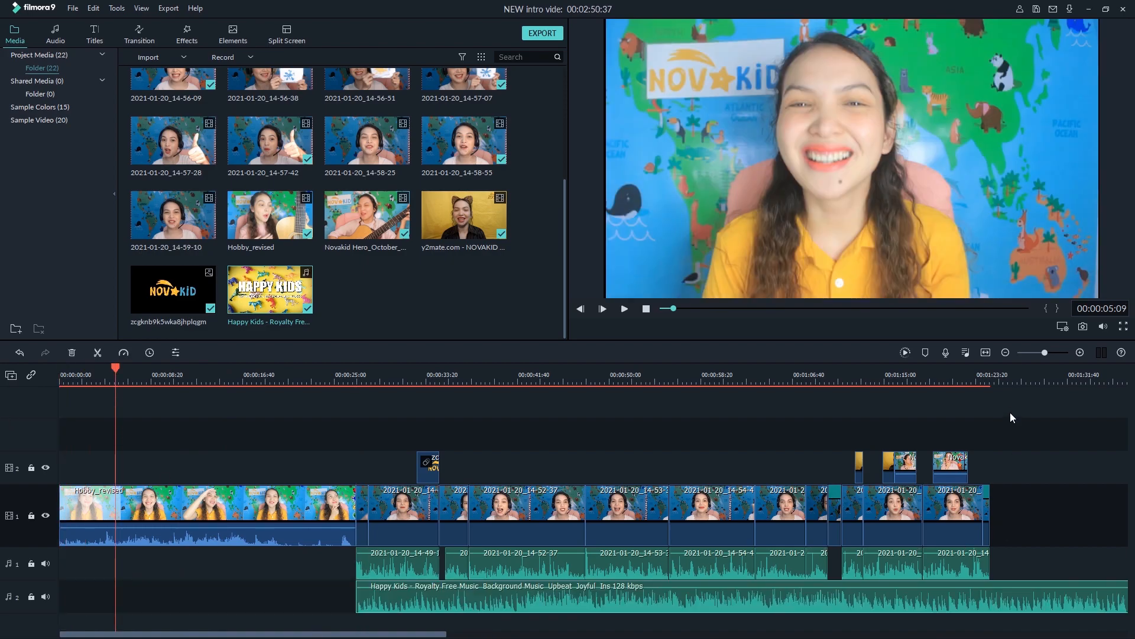
# Split the music just past the last clip, delete the excess and trim its end to match the video at 00:01:24:38
pyautogui.click(1001, 374)
pyautogui.hotkey('ctrl', 'b')
pyautogui.press('Delete')
pyautogui.click(1000, 598)
pyautogui.moveTo(1000, 598); pyautogui.dragTo(990, 597)
# Set the background music's volume to -12 dB and play back from 00:00:25:48 to check it against the voice
pyautogui.doubleClick(955, 595)
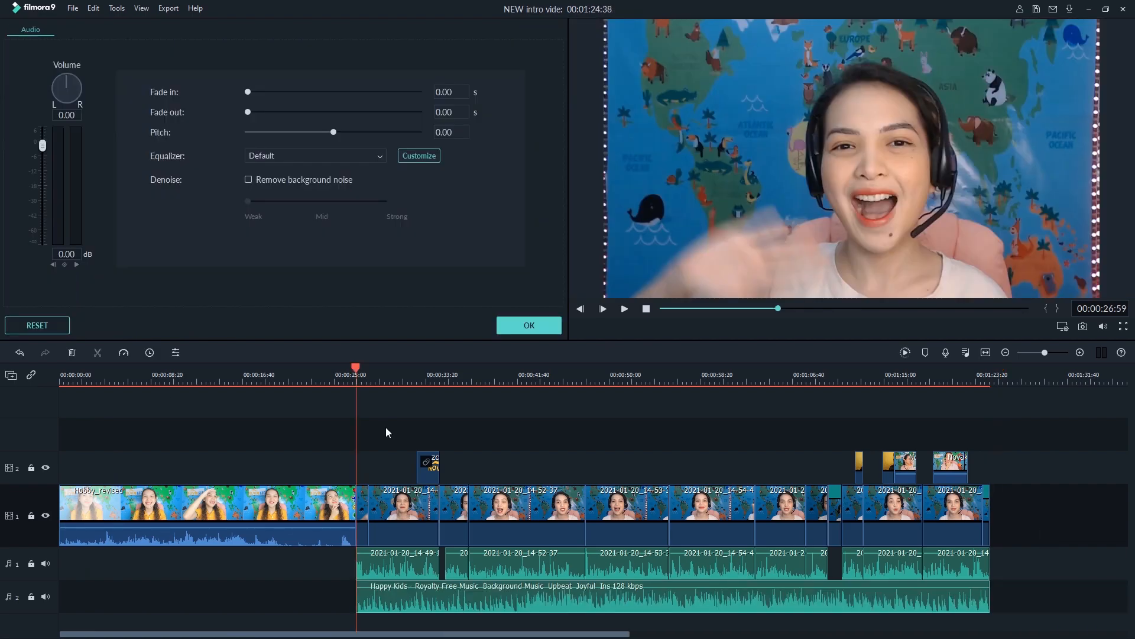
pyautogui.press('space')
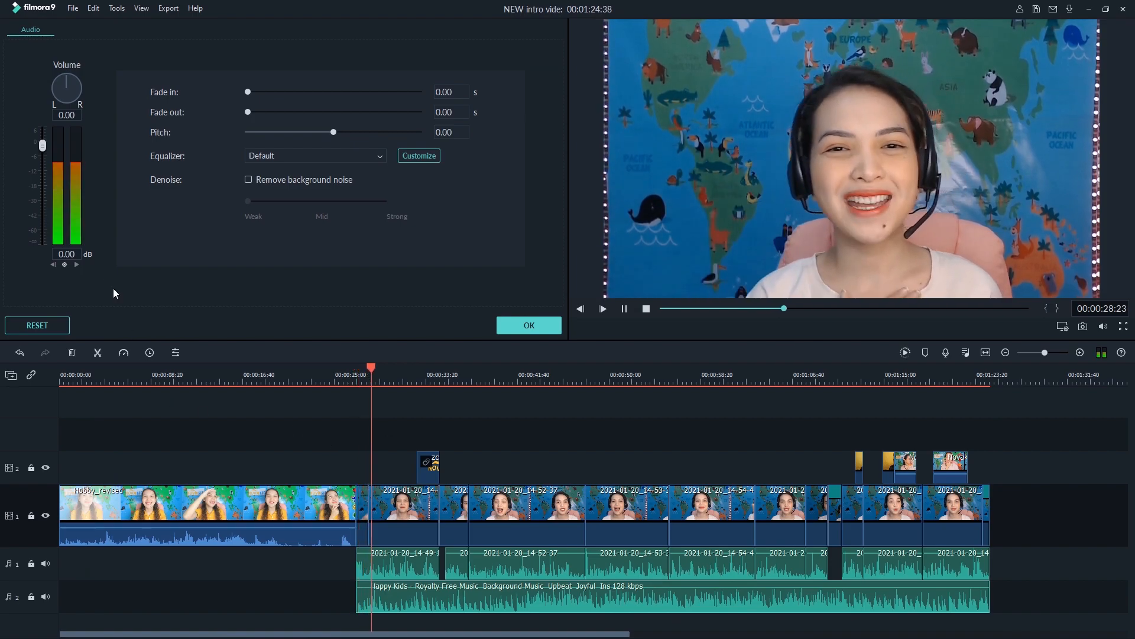
pyautogui.click(67, 254)
pyautogui.write('-12')
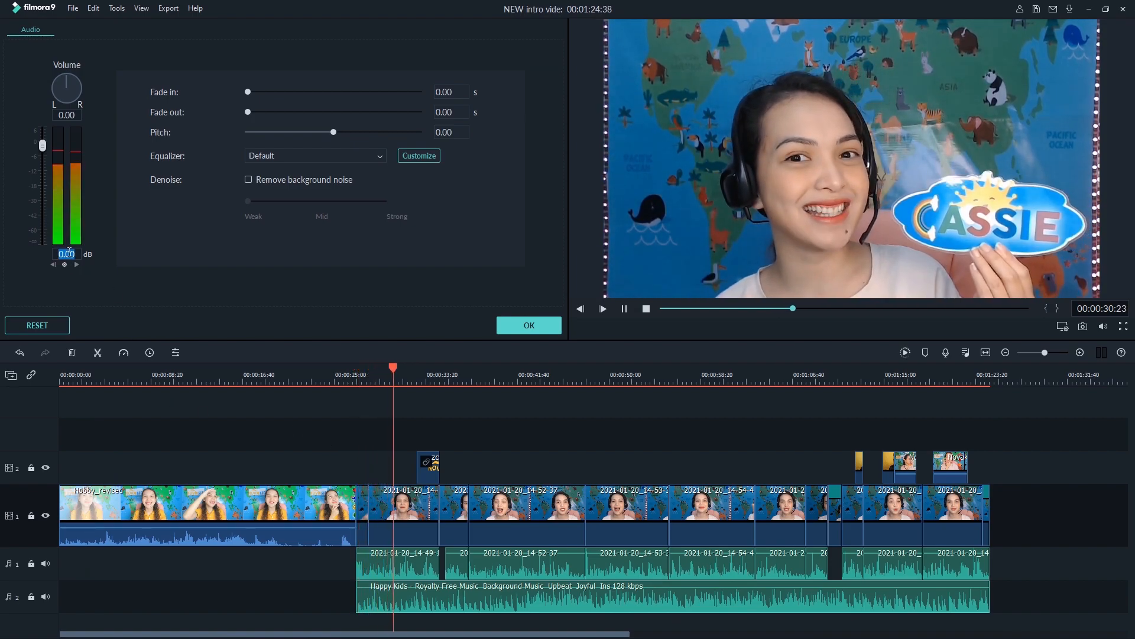
pyautogui.press('Return')
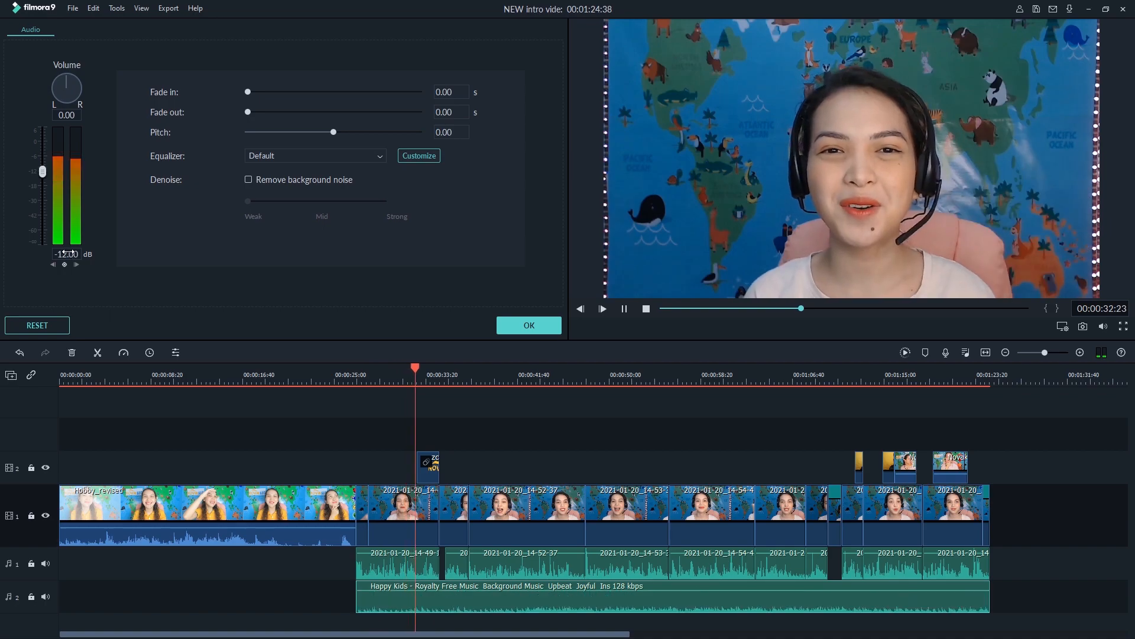
pyautogui.press('space')
pyautogui.click(342, 375)
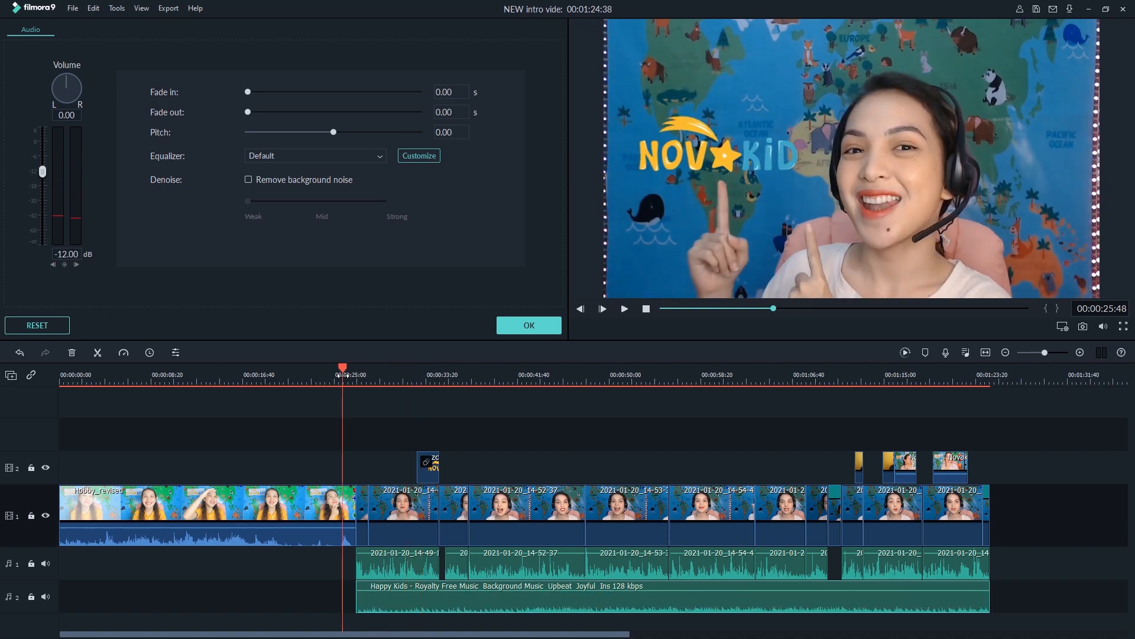
pyautogui.press('space')
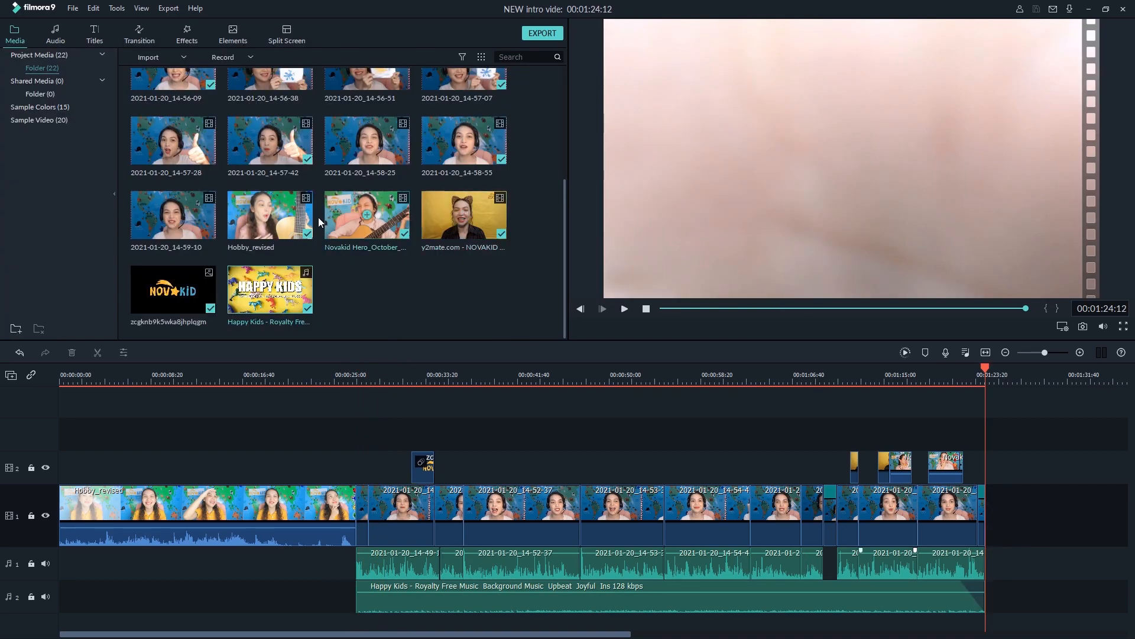
pyautogui.scroll(3, 275, 255)
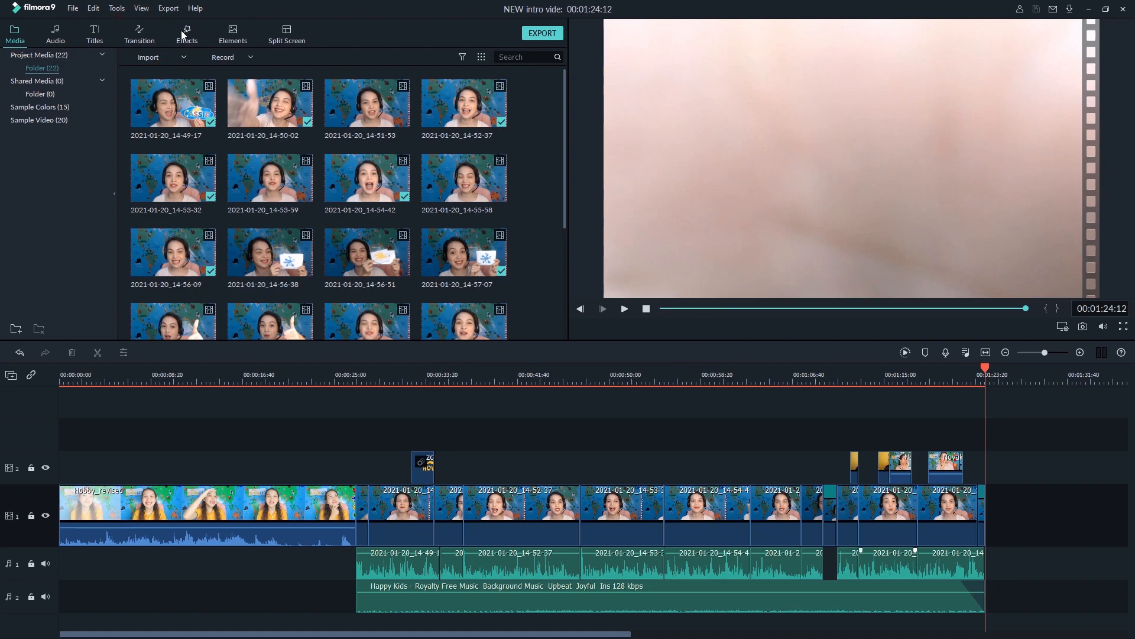
# Add a Flash transition between the Hobby_revised clip and the clip after it, and play back the cut
pyautogui.click(139, 34)
pyautogui.click(326, 379)
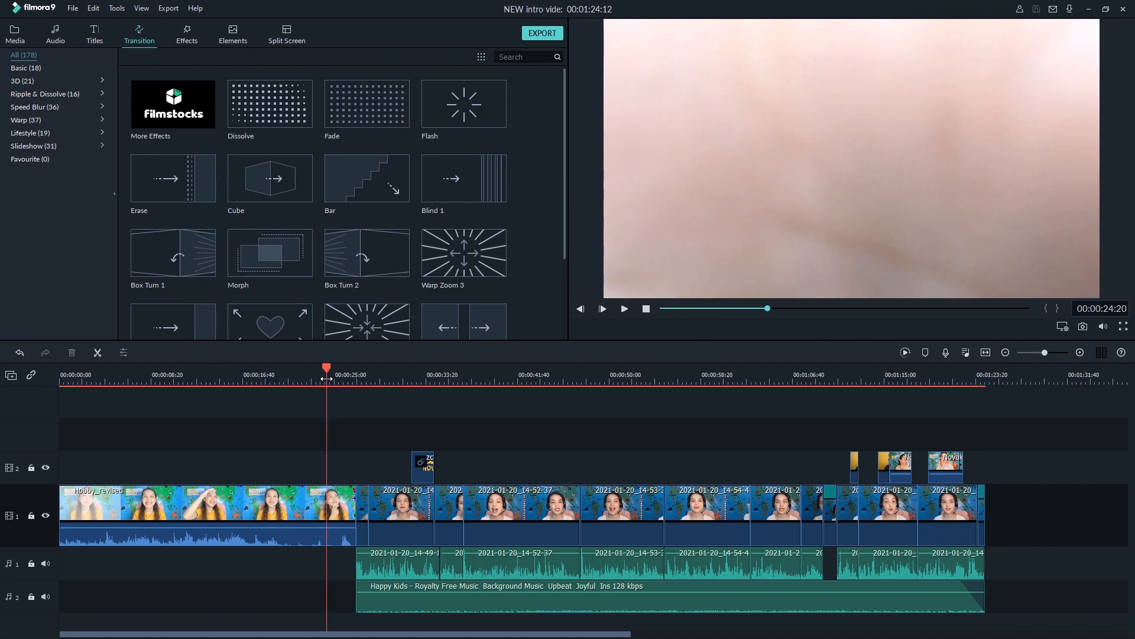
pyautogui.press('space')
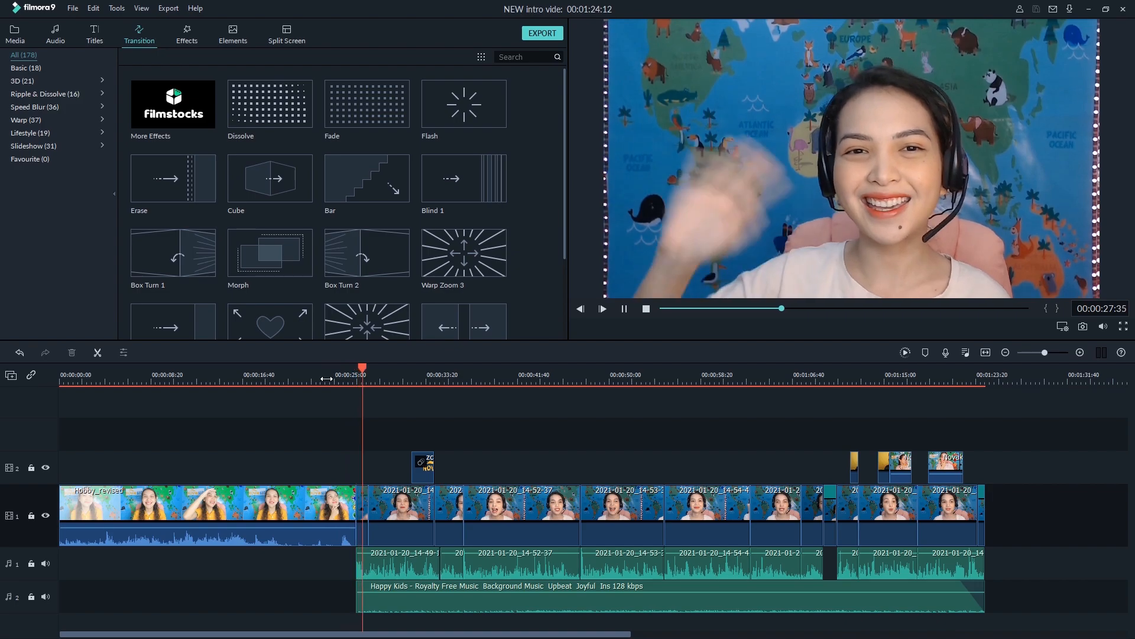
pyautogui.press('space')
pyautogui.moveTo(484, 89); pyautogui.dragTo(350, 512)
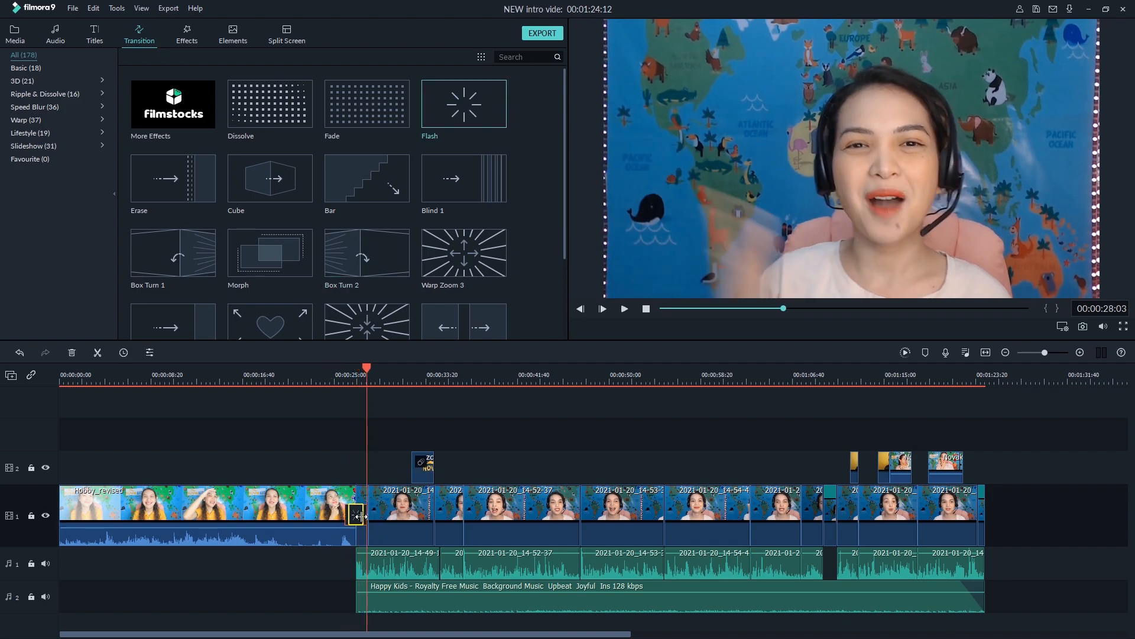
pyautogui.click(347, 379)
pyautogui.press('space')
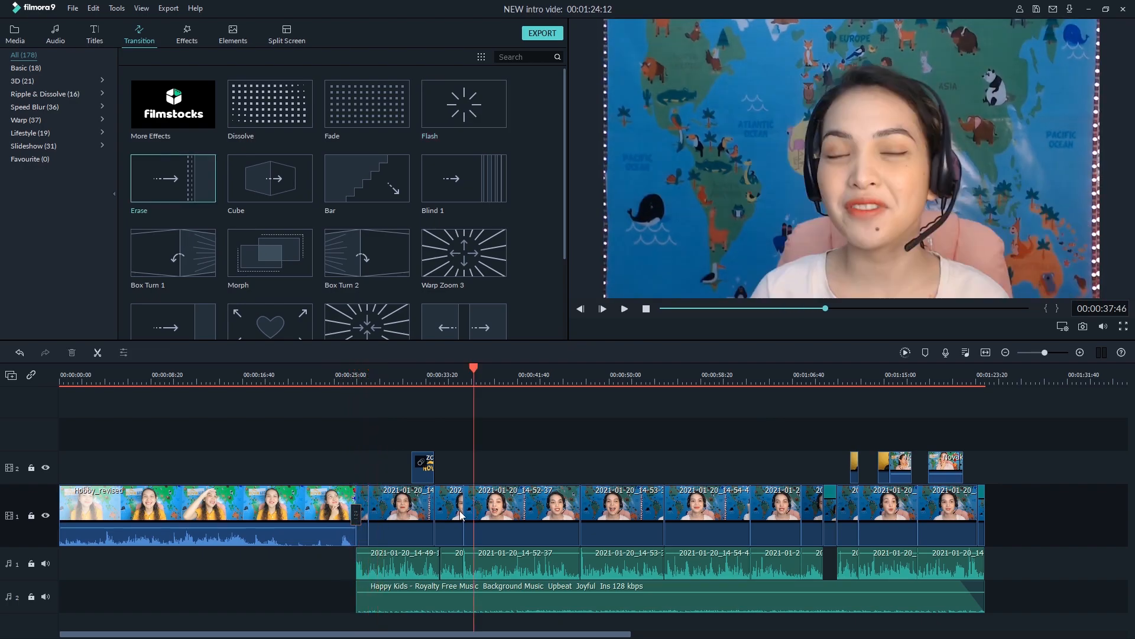
# Add transitions at the start and end (Erase) of the 14-52-37 clip and between the 14-54-42 and 14-56-09 clips
pyautogui.moveTo(196, 332); pyautogui.dragTo(464, 531)
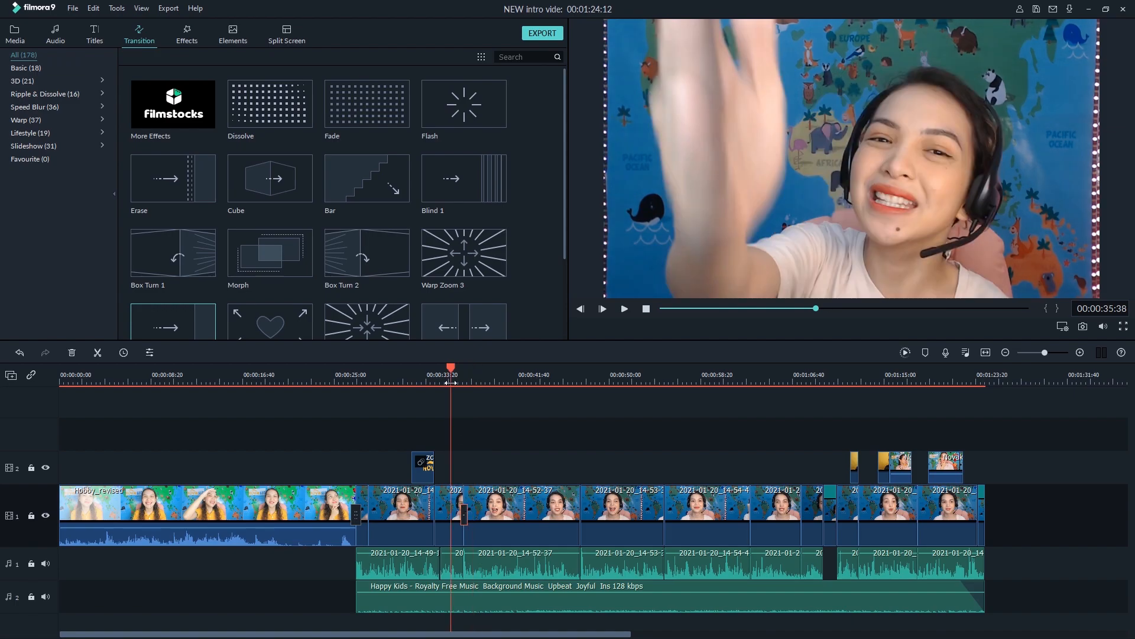
pyautogui.scroll(-5, 257, 310)
pyautogui.scroll(-10, 266, 296)
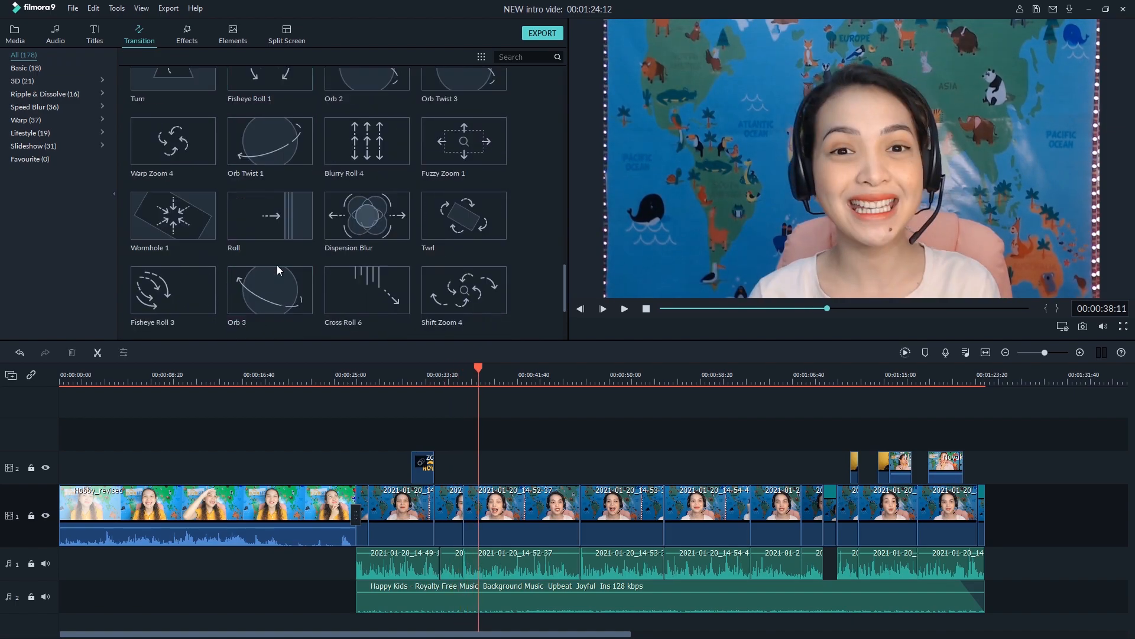
pyautogui.moveTo(173, 322); pyautogui.dragTo(464, 515)
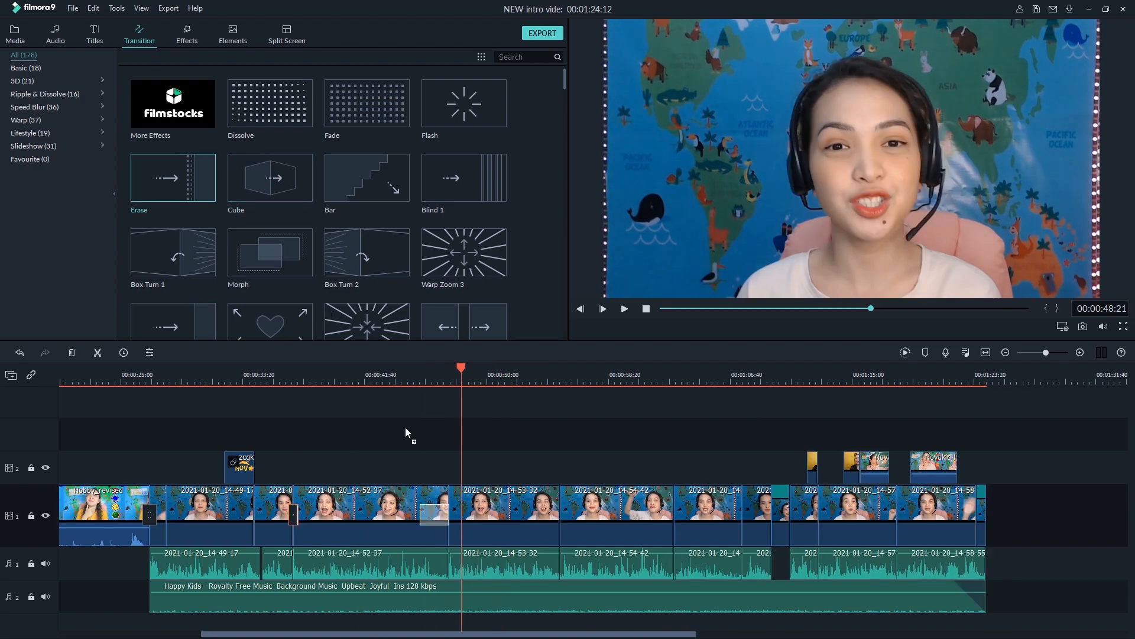
pyautogui.press('space')
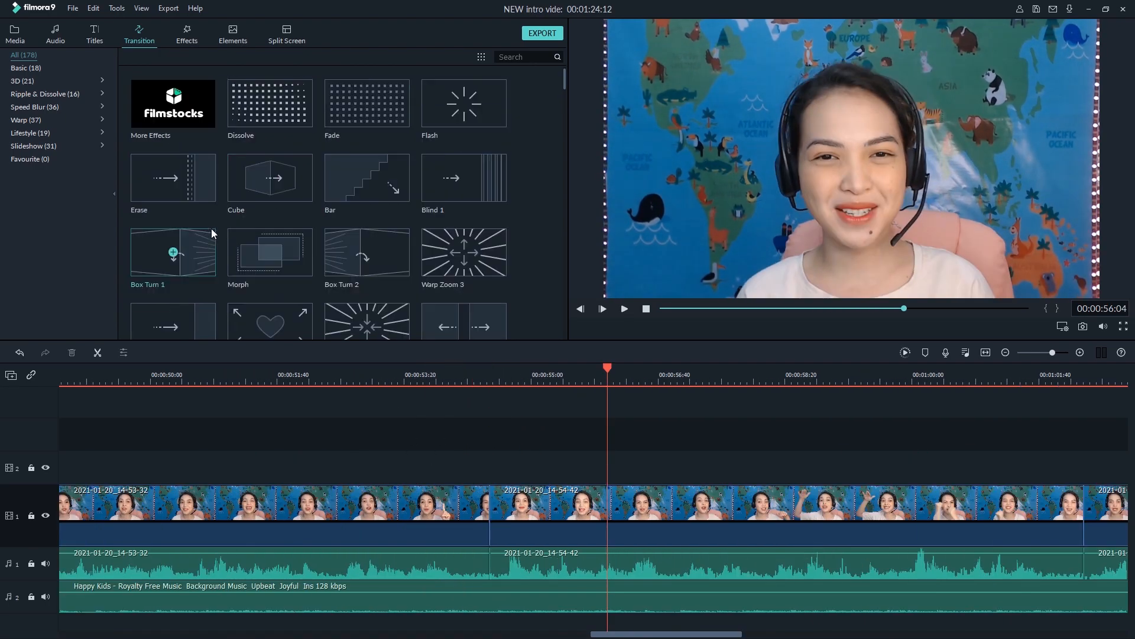
pyautogui.moveTo(173, 322); pyautogui.dragTo(489, 514)
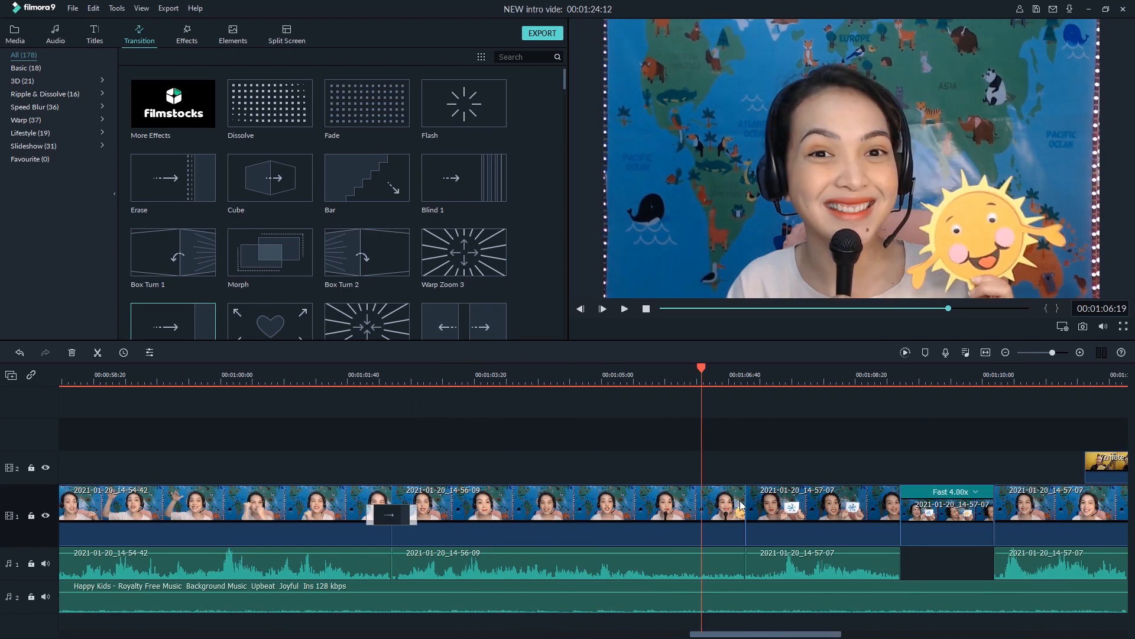
# Split the 14-56-09 clip at 00:01:06:19, remove the end part's audio and set that part's speed to 1.5 with ripple edit
pyautogui.click(728, 518)
pyautogui.click(720, 568)
pyautogui.hotkey('ctrl', 'b')
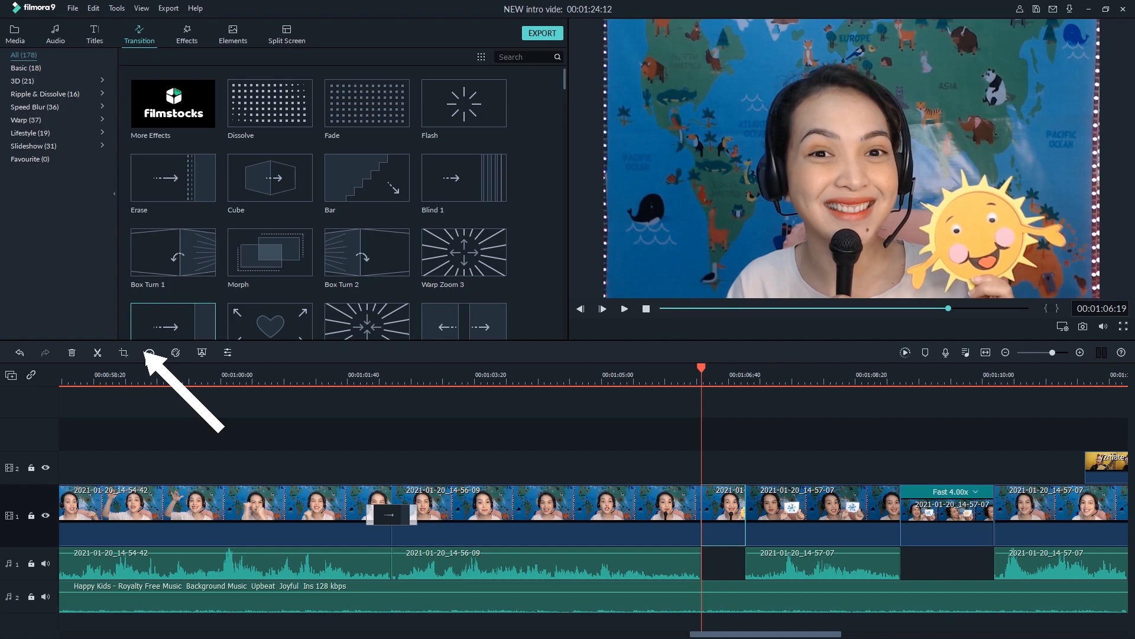
pyautogui.click(150, 353)
pyautogui.click(161, 368)
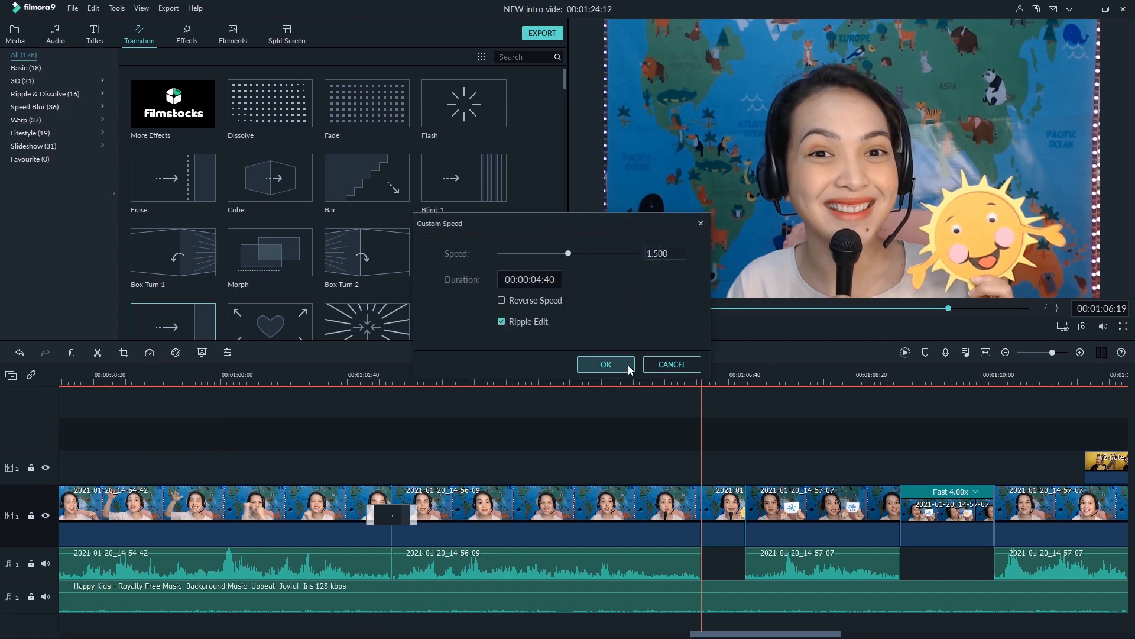
pyautogui.click(606, 364)
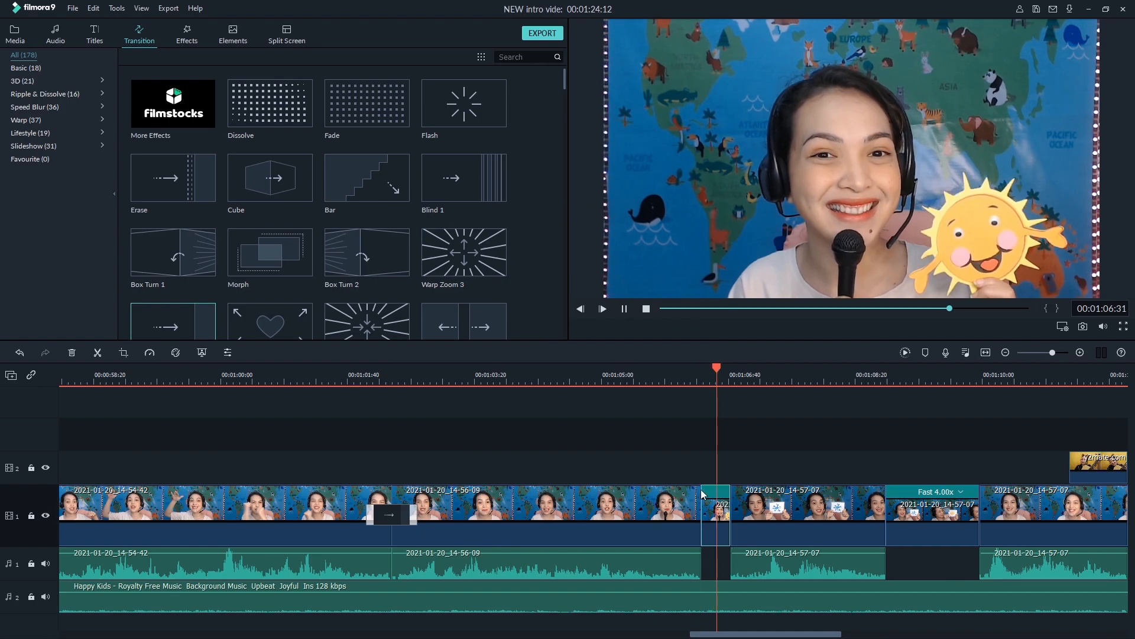
# Play back the sped-up section and the whole video from the start to check the edit
pyautogui.click(617, 377)
pyautogui.press('space')
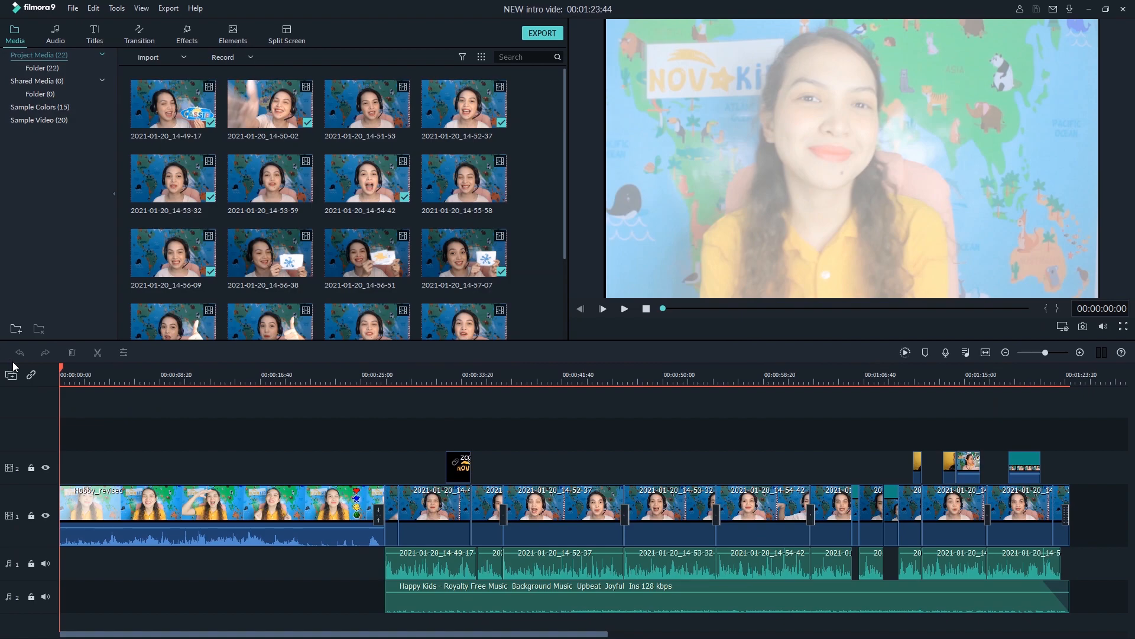
pyautogui.press('space')
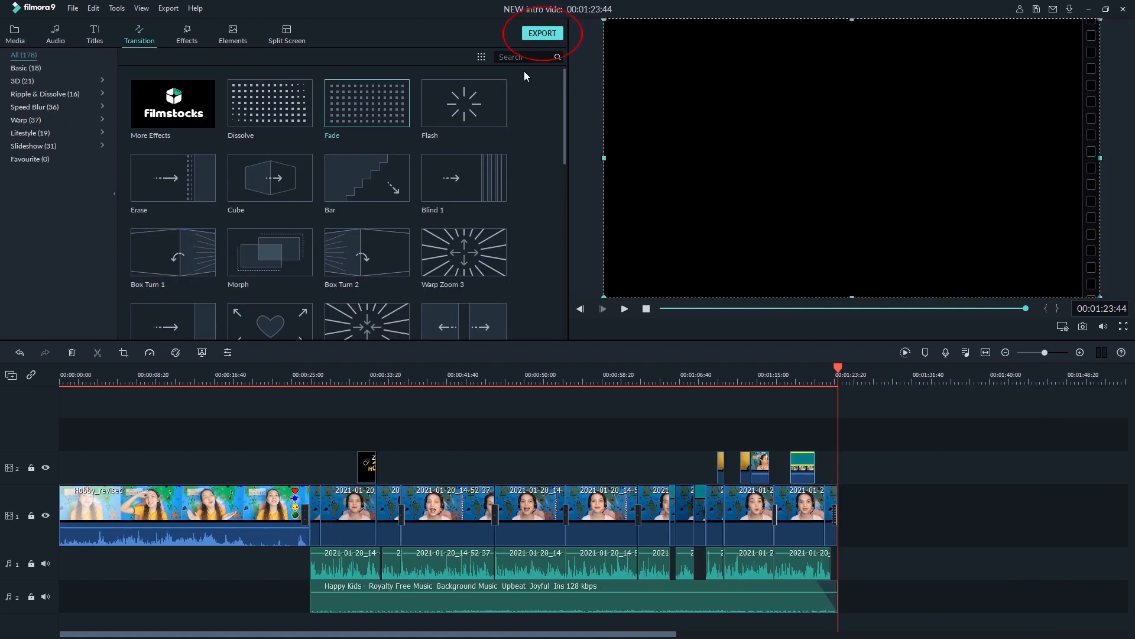
# Set up a local MP4 export named Intro Video, saved to the NEW intro vide project folder on the Desktop
pyautogui.click(542, 33)
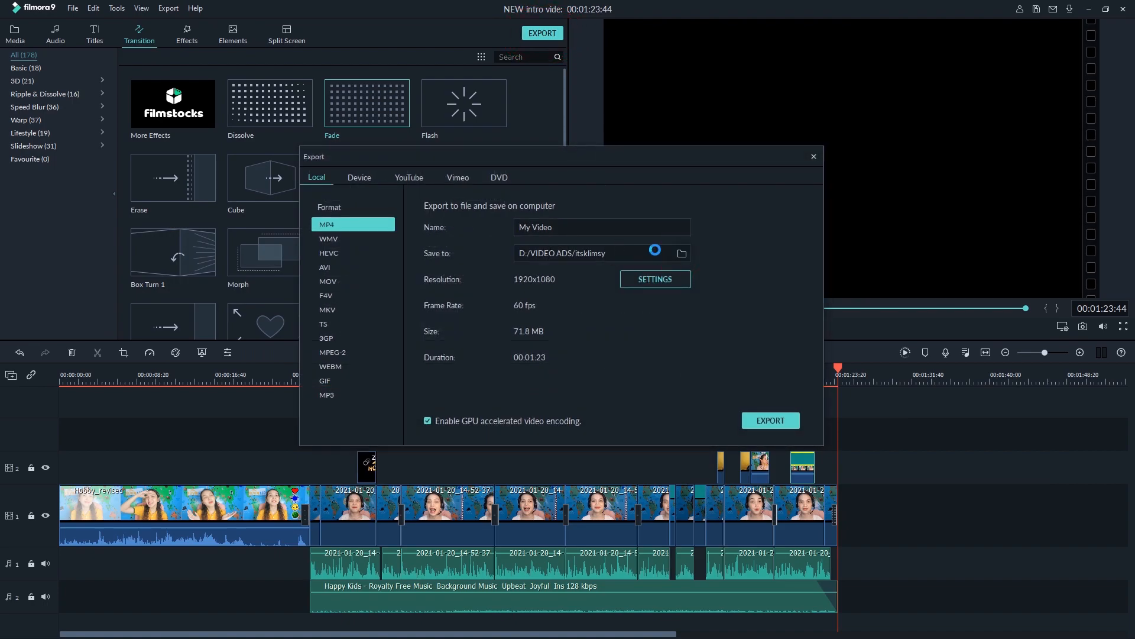
pyautogui.click(535, 184)
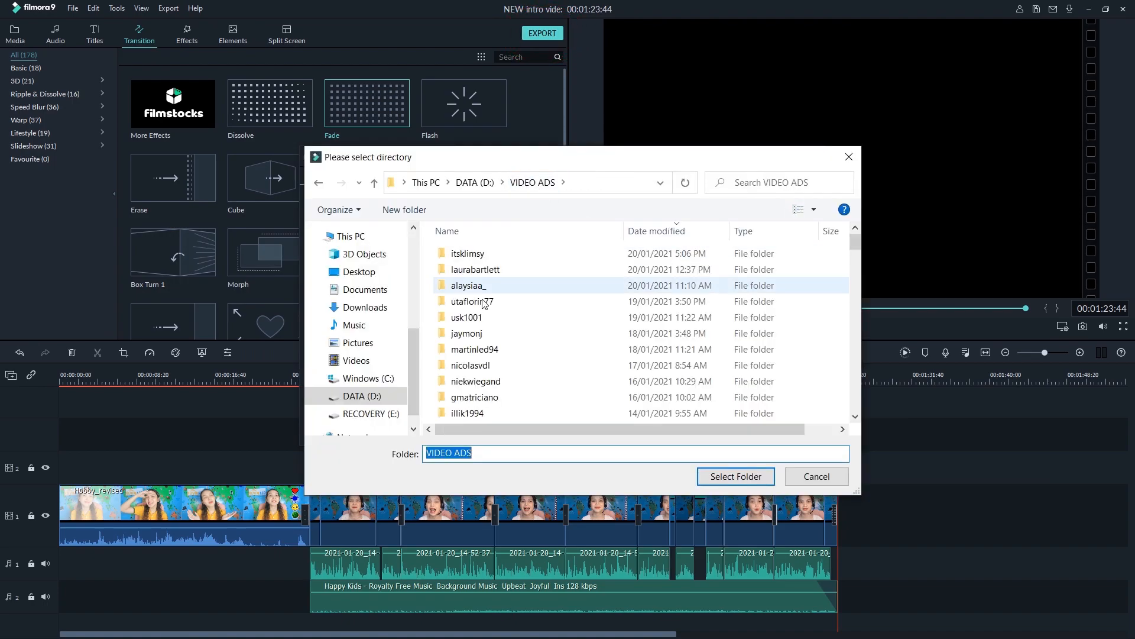
pyautogui.click(375, 271)
pyautogui.doubleClick(467, 244)
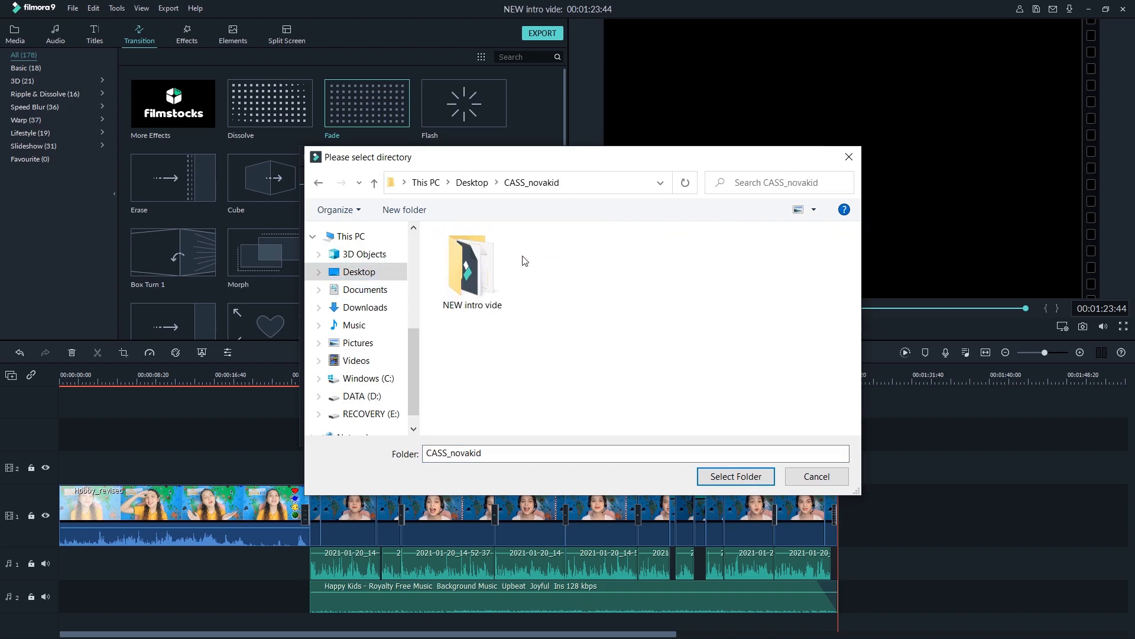
pyautogui.doubleClick(485, 288)
pyautogui.click(736, 470)
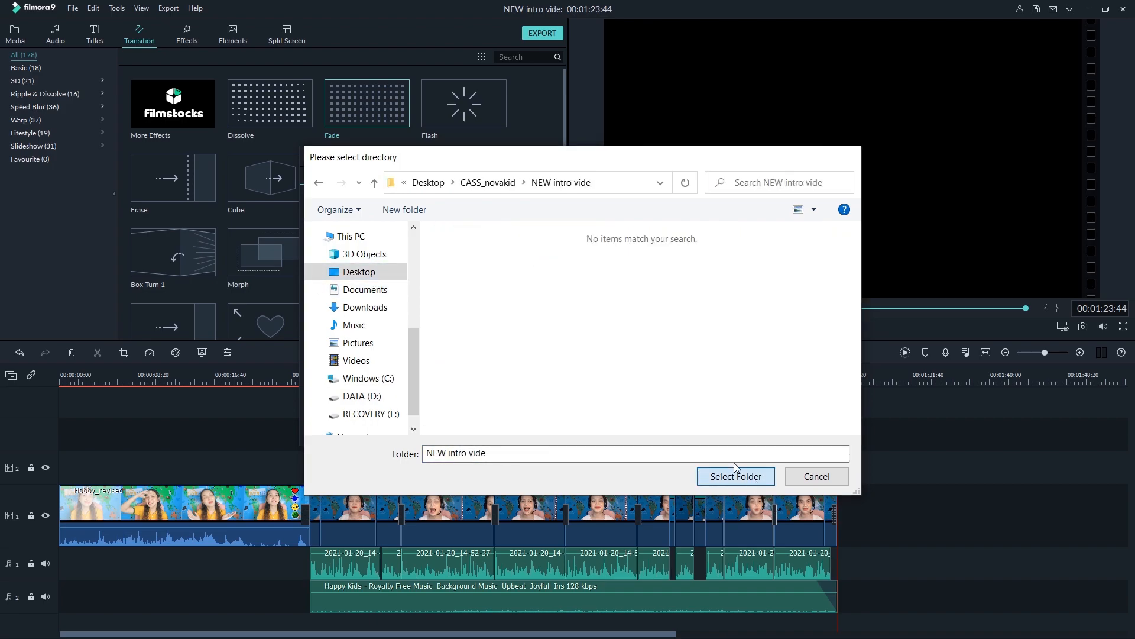
pyautogui.tripleClick(564, 224)
pyautogui.write('Intro Video')
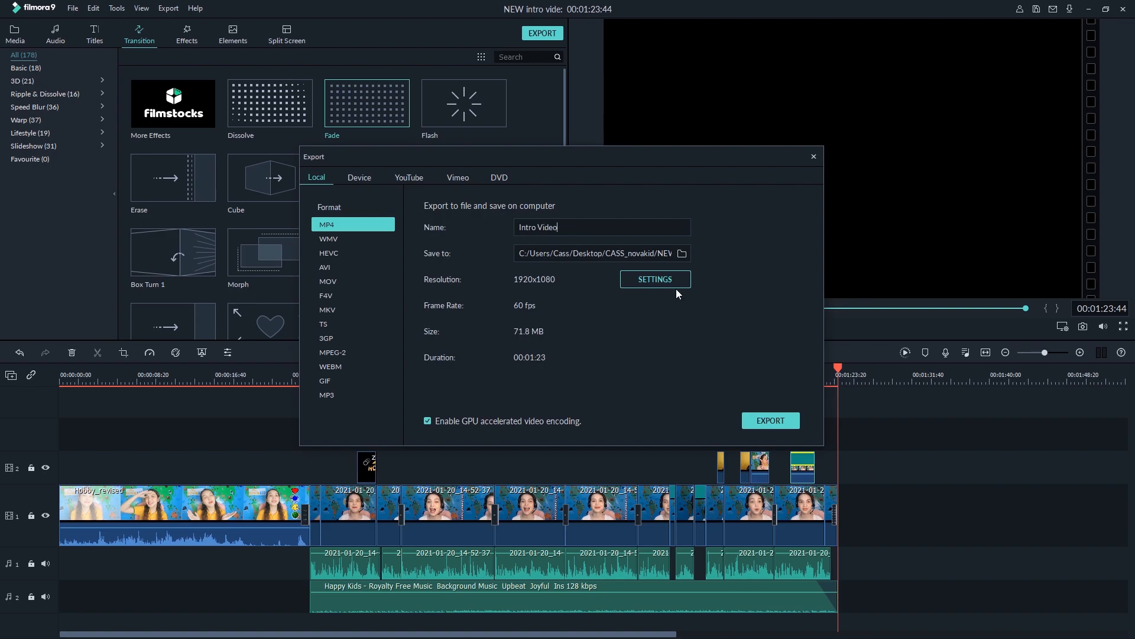
# Set the export quality to Best and start exporting the video
pyautogui.click(675, 284)
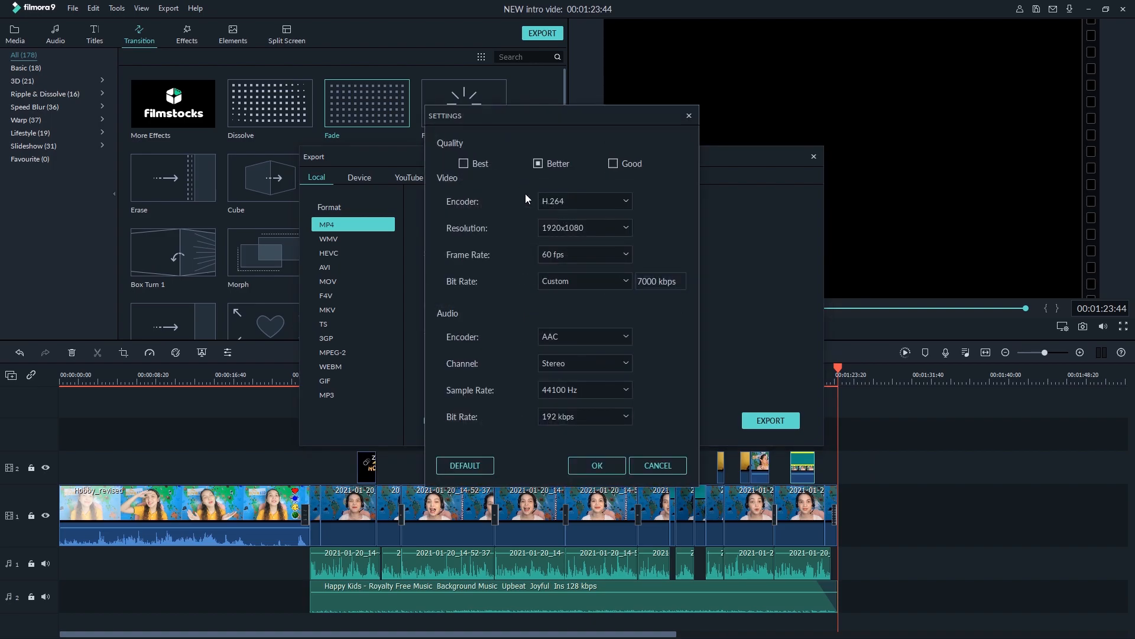
pyautogui.click(464, 164)
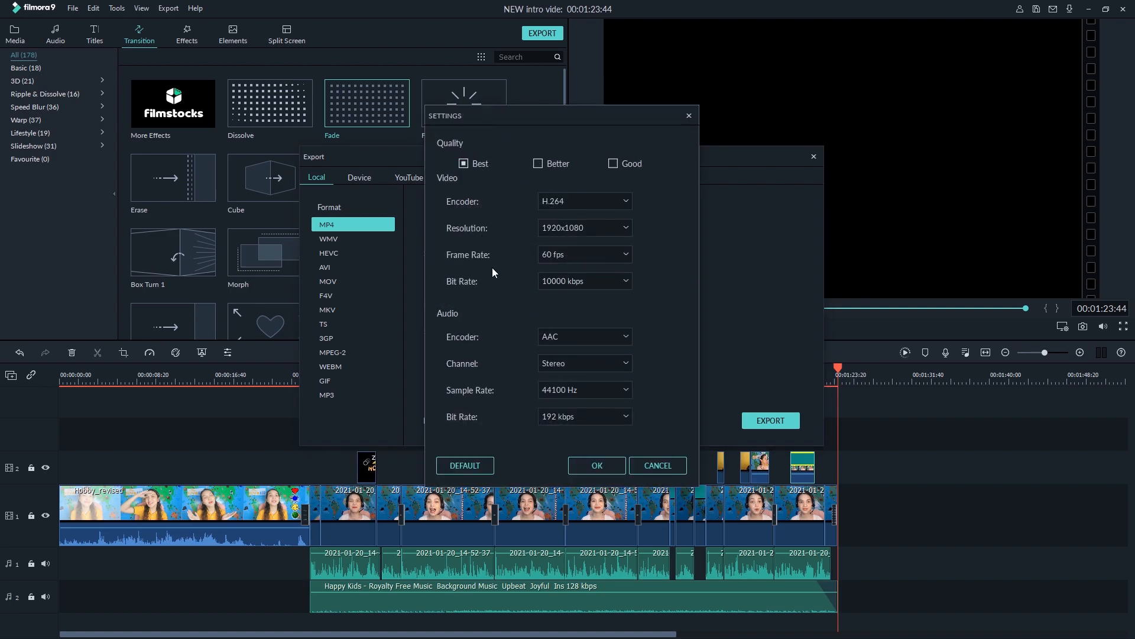
pyautogui.click(601, 466)
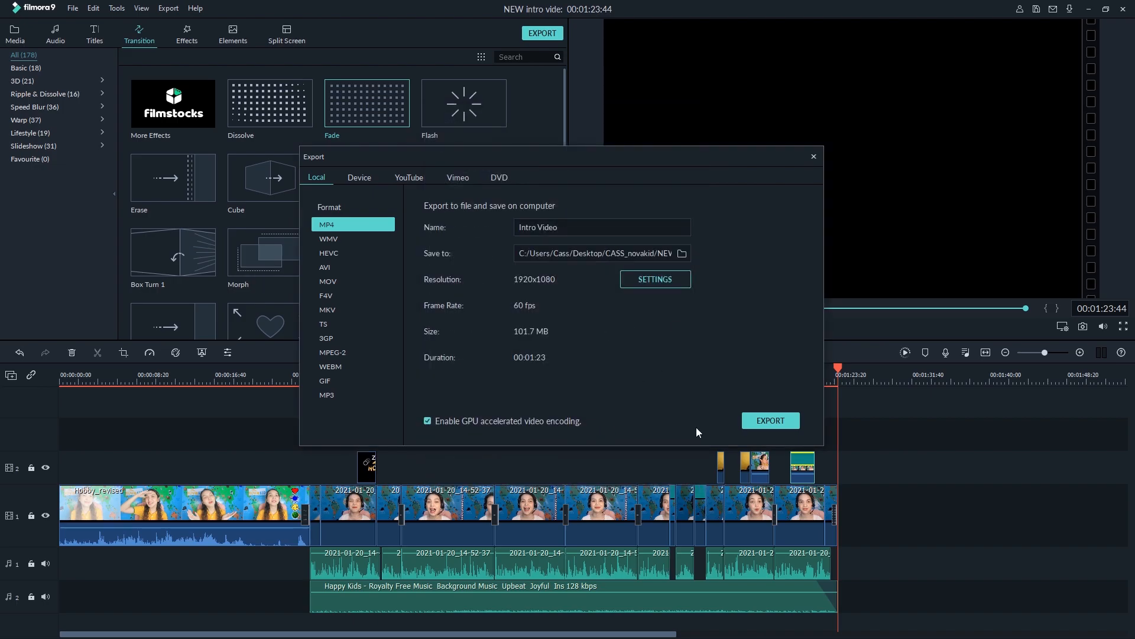
pyautogui.click(778, 420)
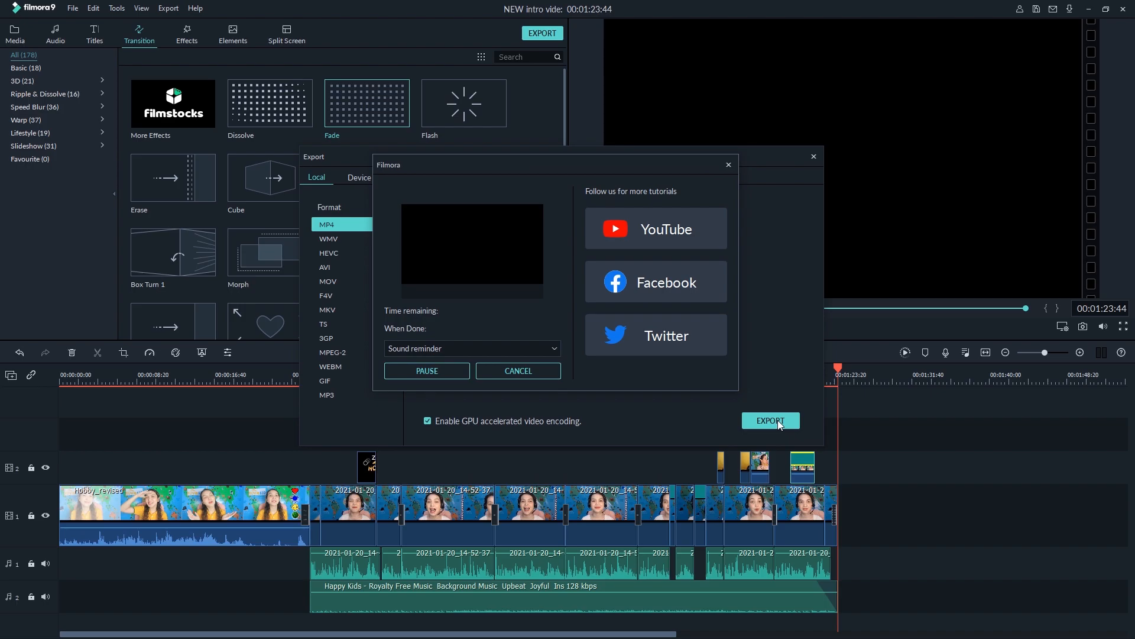